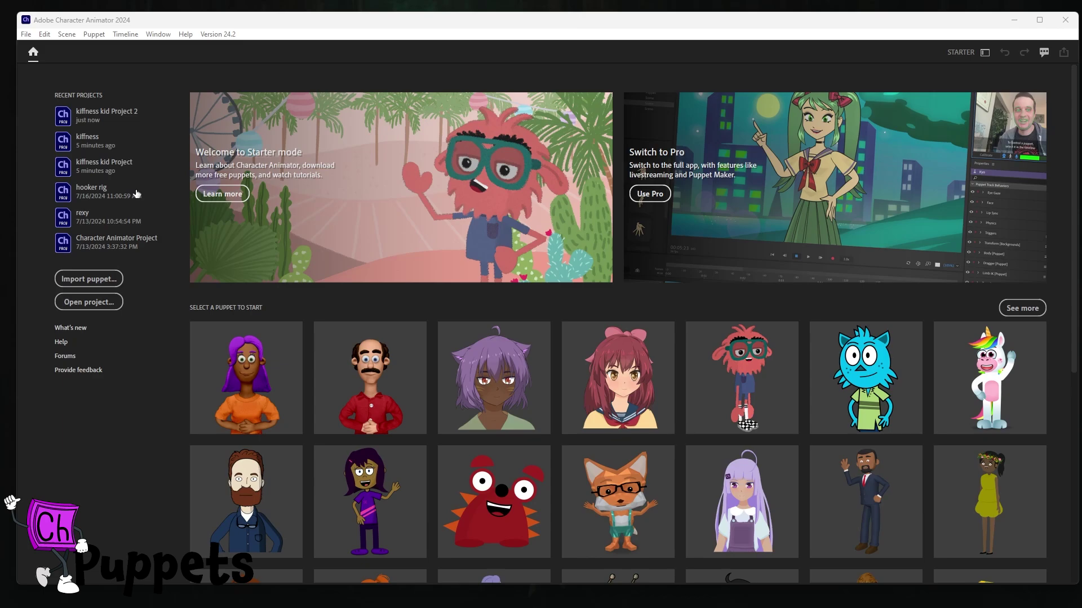
Step: Import kiffness kid.puppet from the puppet gallery into a new park scene, kiffness kid Project 3
{"action": "scroll", "coordinate": [184, 292], "scroll_direction": "down", "scroll_amount": 3}
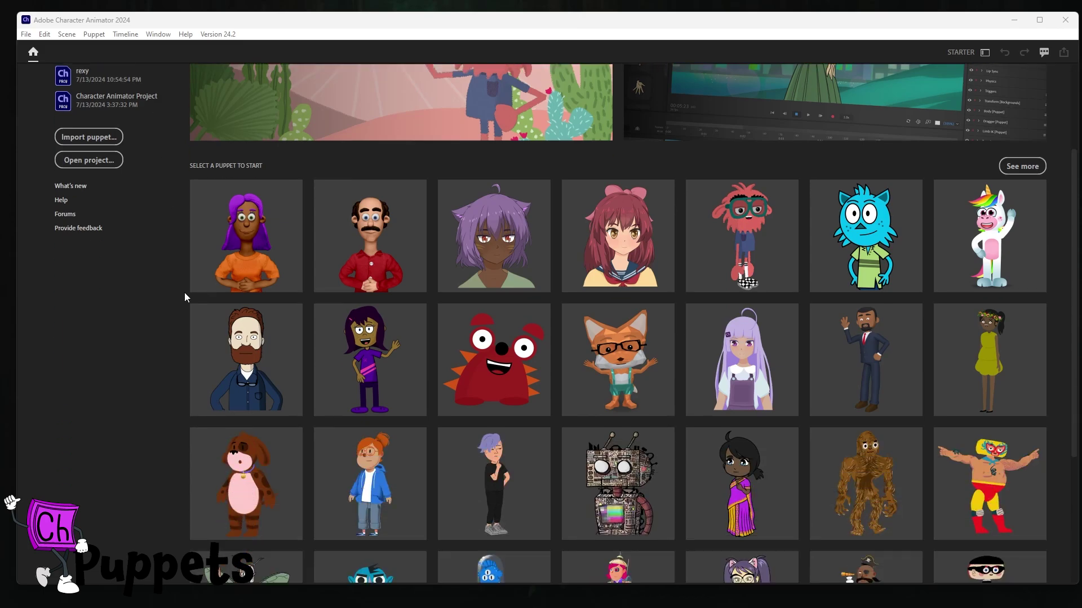
{"action": "scroll", "coordinate": [185, 295], "scroll_direction": "down", "scroll_amount": 1}
{"action": "scroll", "coordinate": [780, 403], "scroll_direction": "down", "scroll_amount": 2}
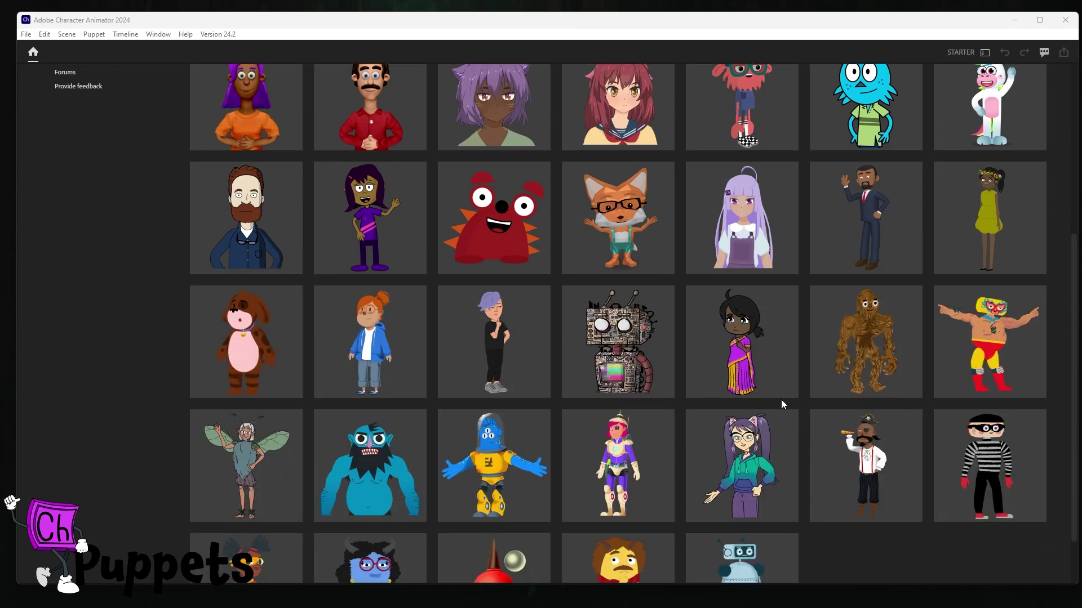
{"action": "scroll", "coordinate": [452, 361], "scroll_direction": "up", "scroll_amount": 3}
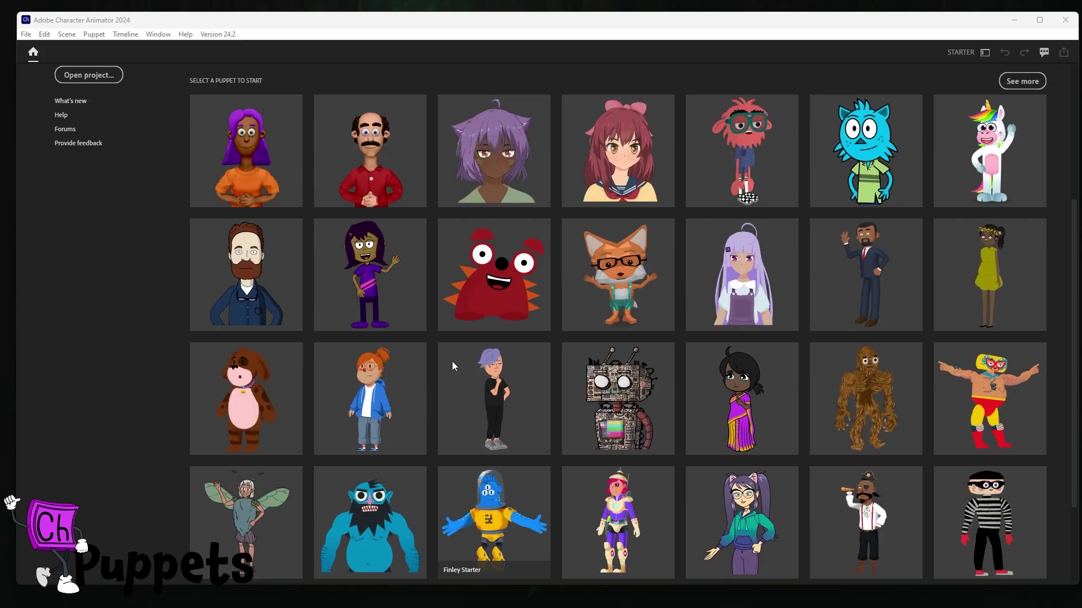
{"action": "scroll", "coordinate": [452, 361], "scroll_direction": "up", "scroll_amount": 2}
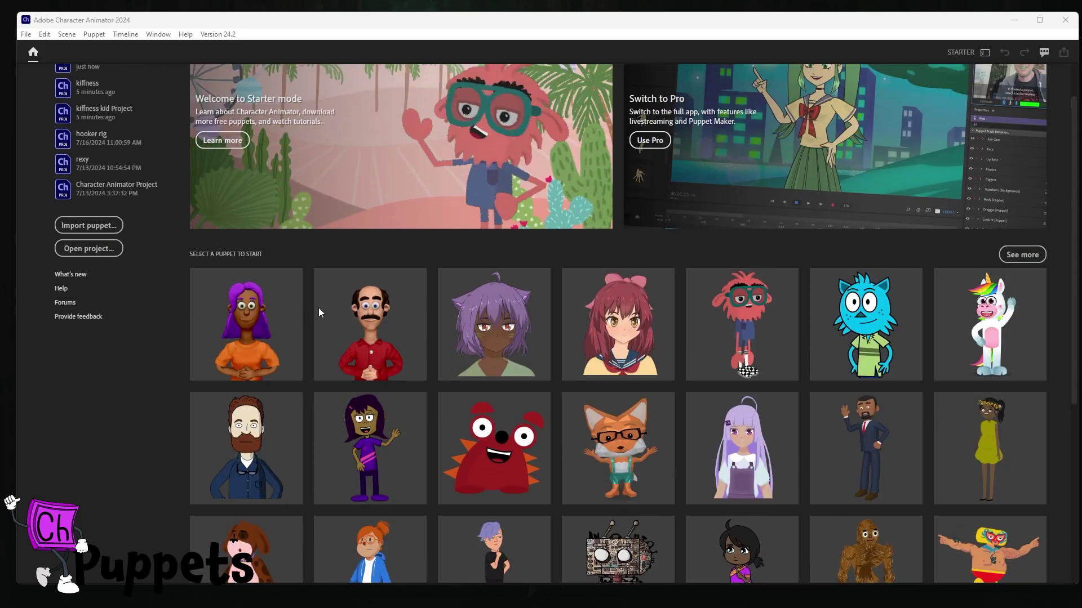
{"action": "left_click", "coordinate": [83, 223]}
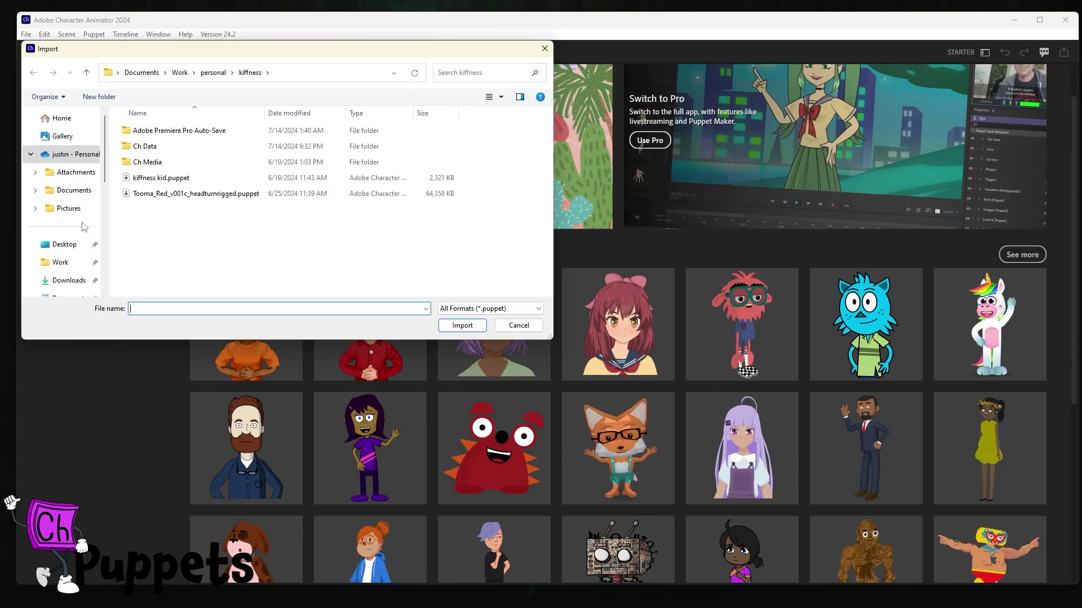
{"action": "double_click", "coordinate": [169, 178]}
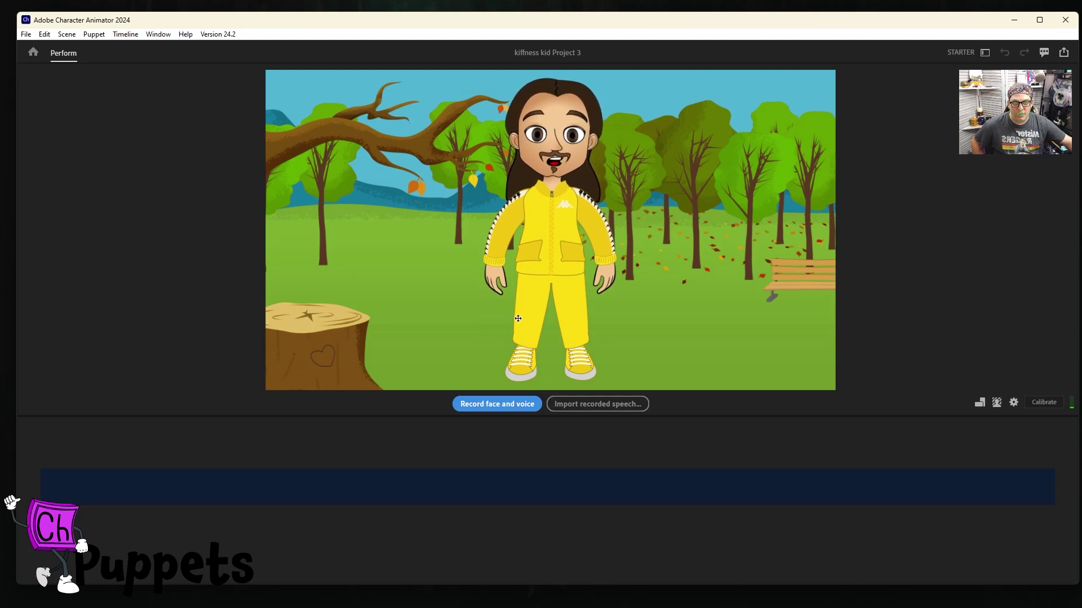
Step: Start a face-and-voice recording of the kiffness kid puppet, about six seconds long
{"action": "left_click", "coordinate": [511, 406]}
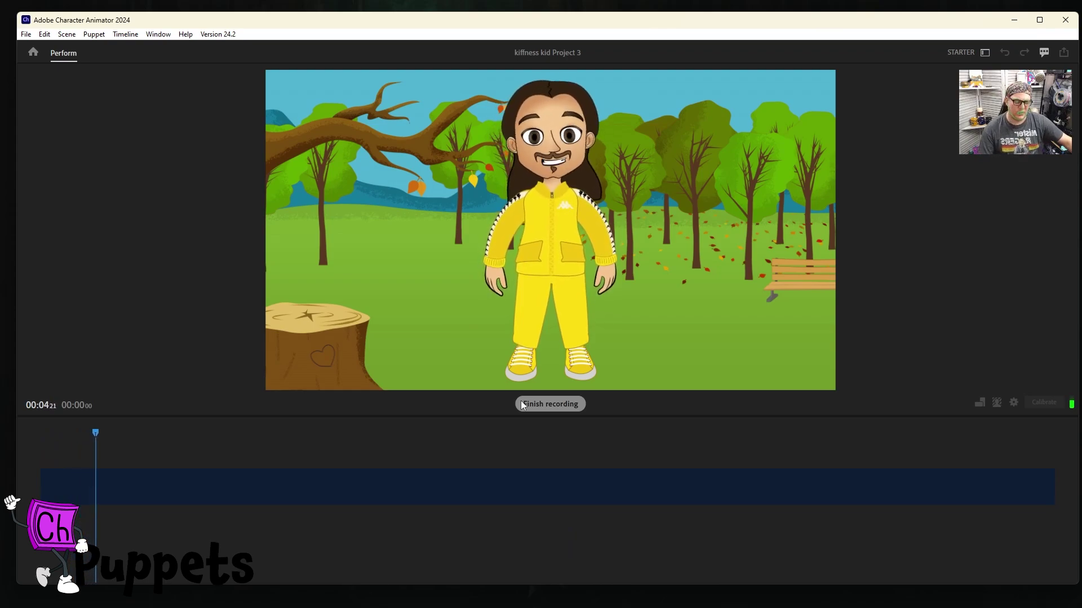
{"action": "left_click", "coordinate": [521, 403]}
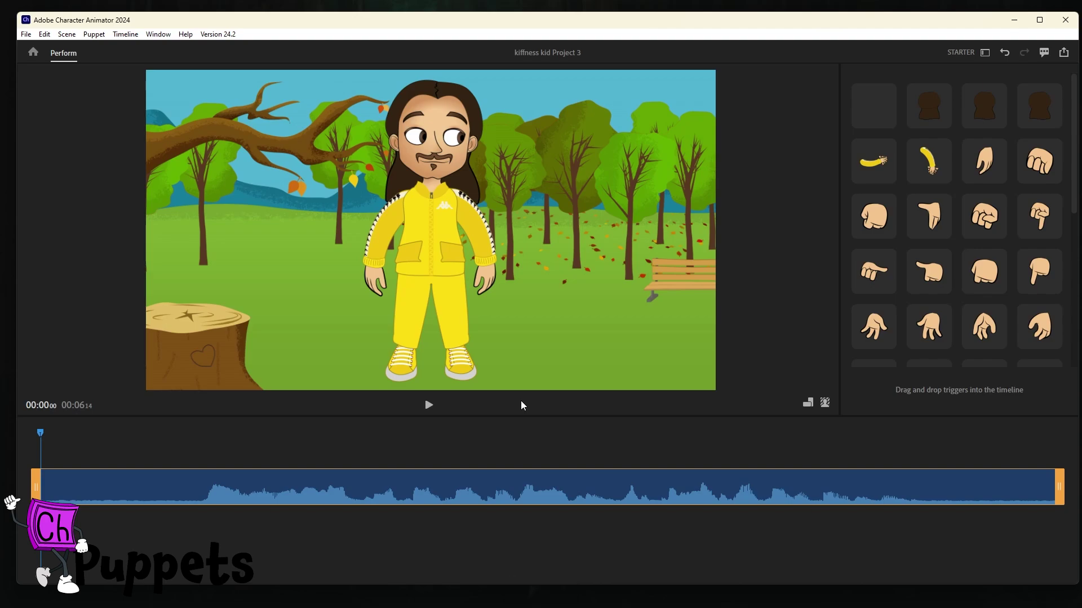
{"action": "left_click", "coordinate": [428, 405]}
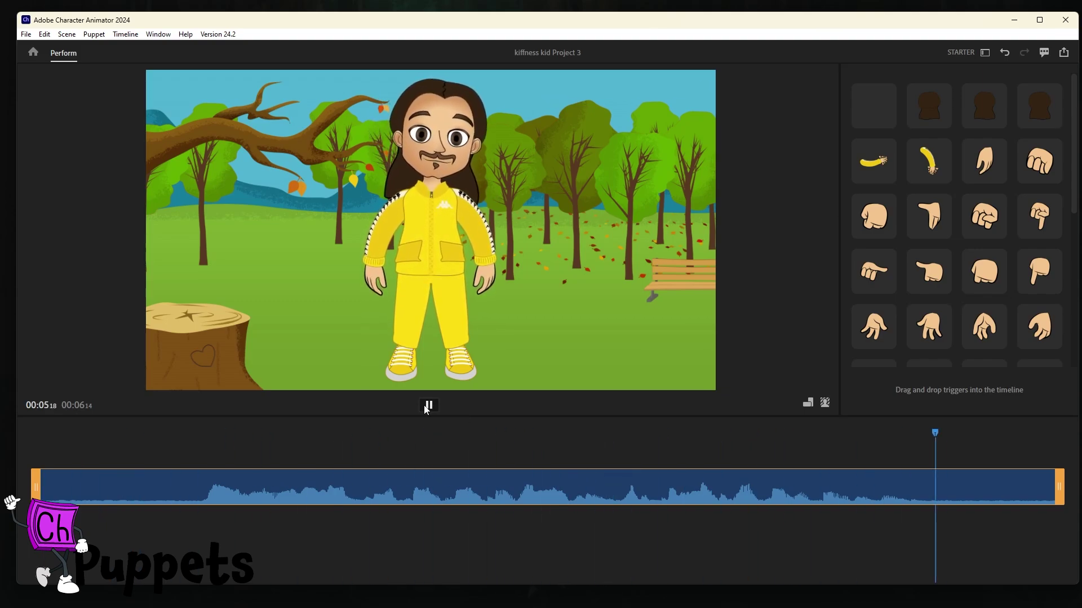
{"action": "left_click", "coordinate": [426, 406]}
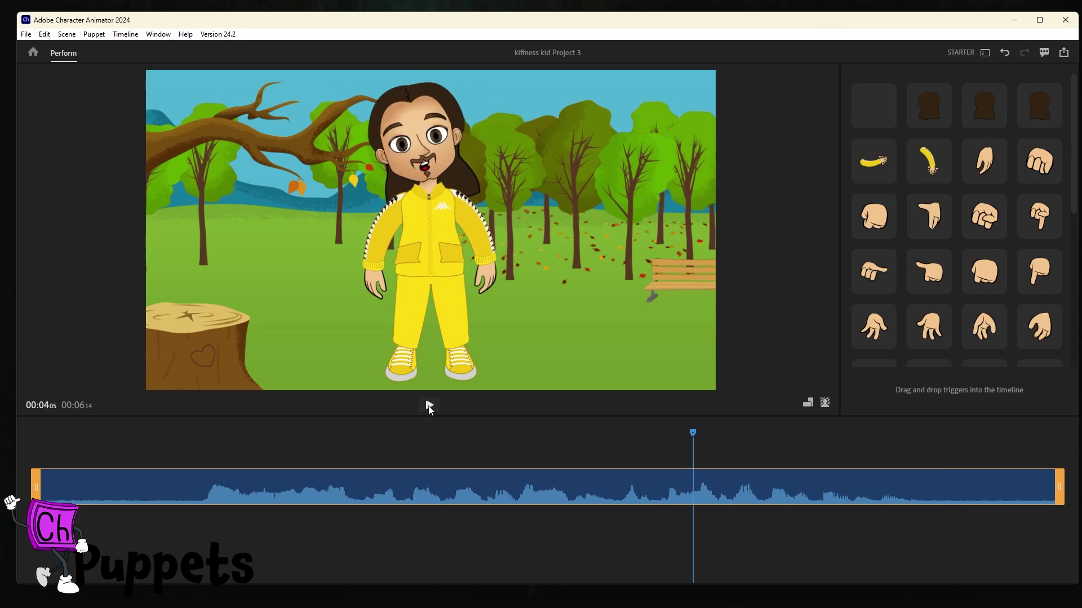
{"action": "left_click", "coordinate": [428, 405]}
{"action": "left_click", "coordinate": [428, 407]}
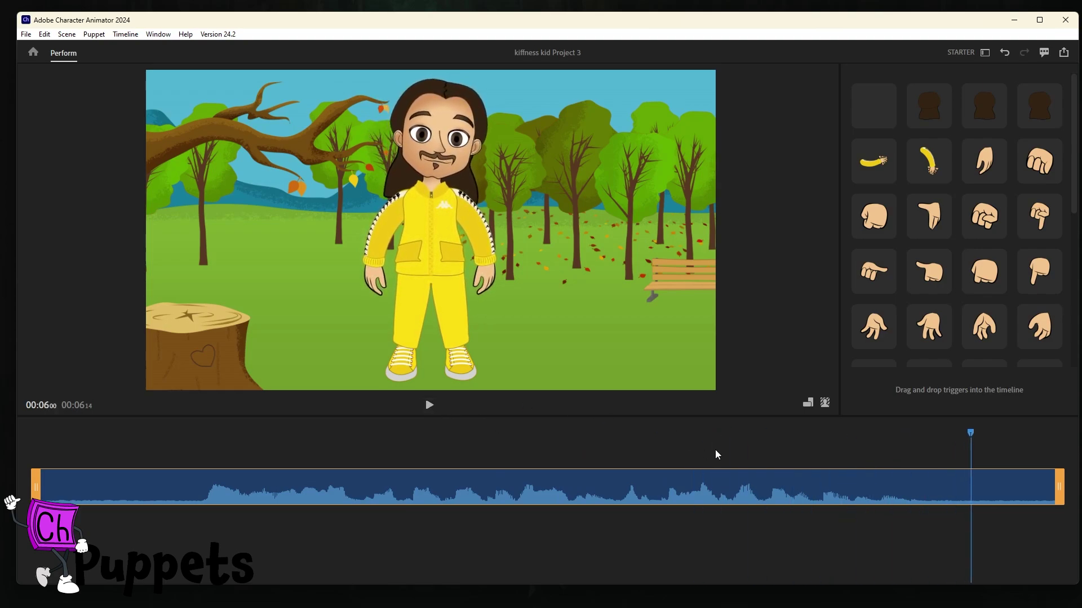
{"action": "left_click", "coordinate": [816, 447]}
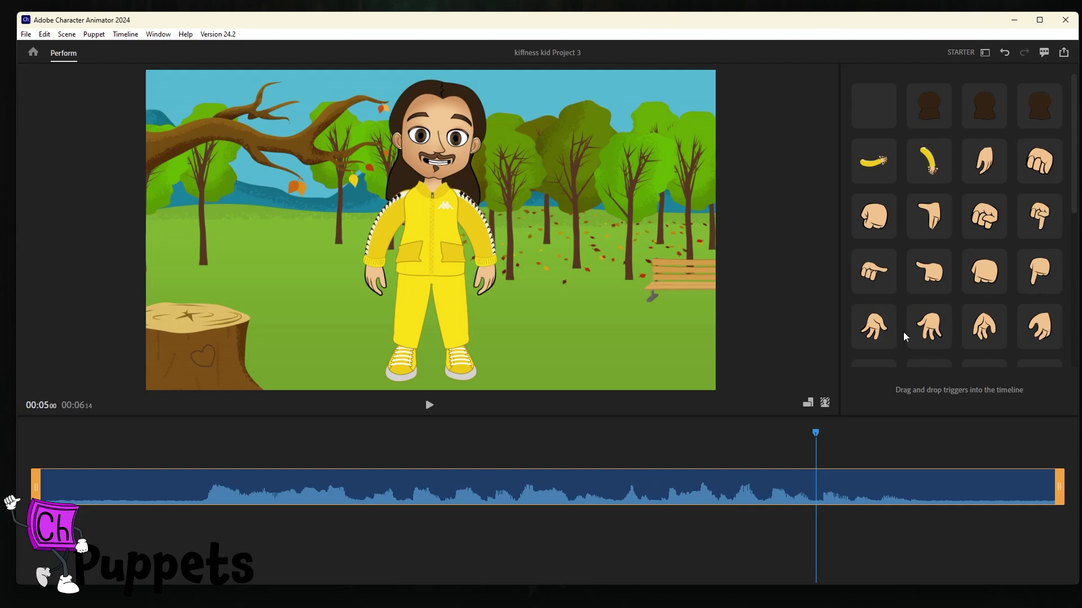
{"action": "left_click", "coordinate": [210, 452]}
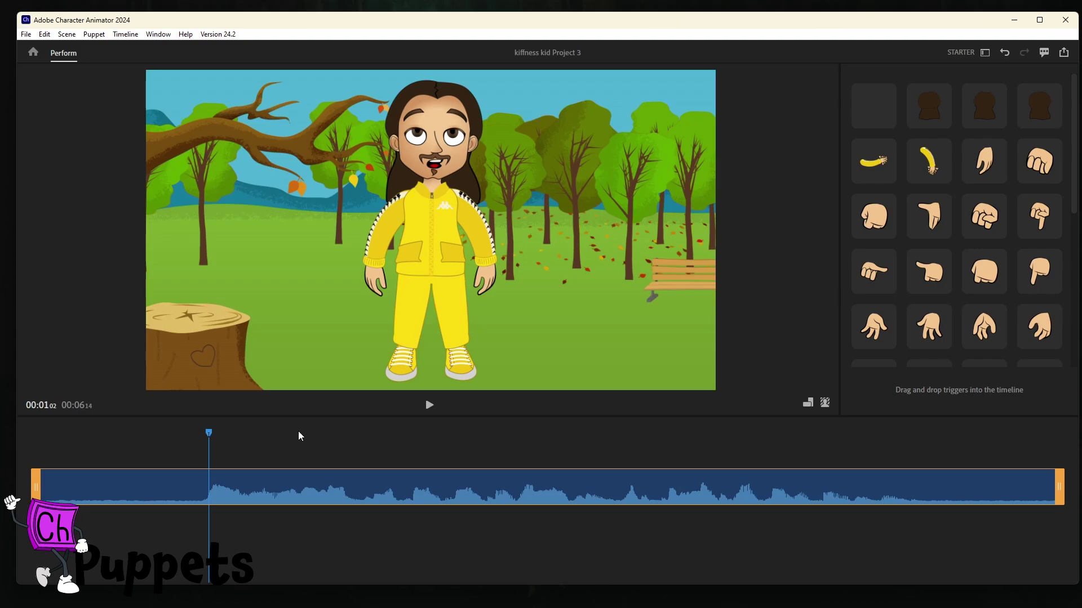
{"action": "left_click_drag", "start_coordinate": [298, 435], "coordinate": [642, 439]}
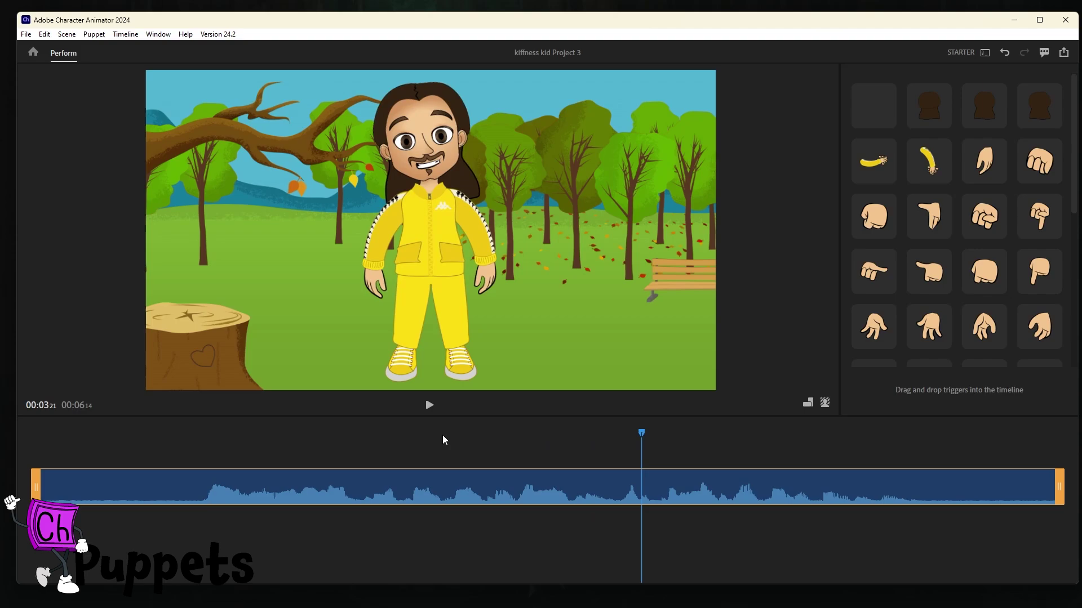
{"action": "left_click", "coordinate": [460, 435]}
{"action": "left_click", "coordinate": [429, 405]}
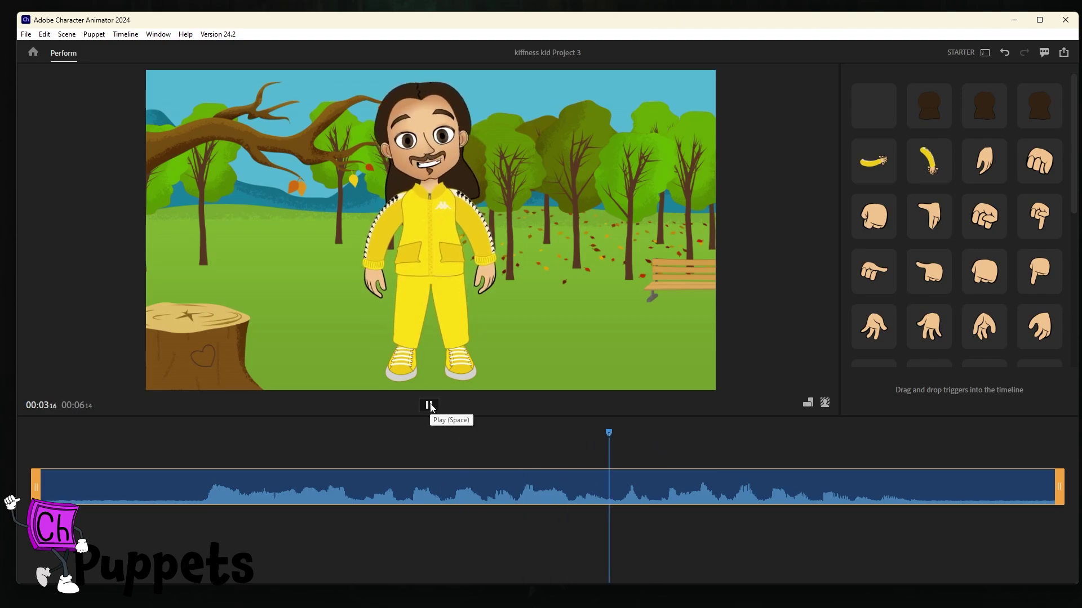
{"action": "left_click", "coordinate": [429, 405]}
{"action": "left_click", "coordinate": [390, 442]}
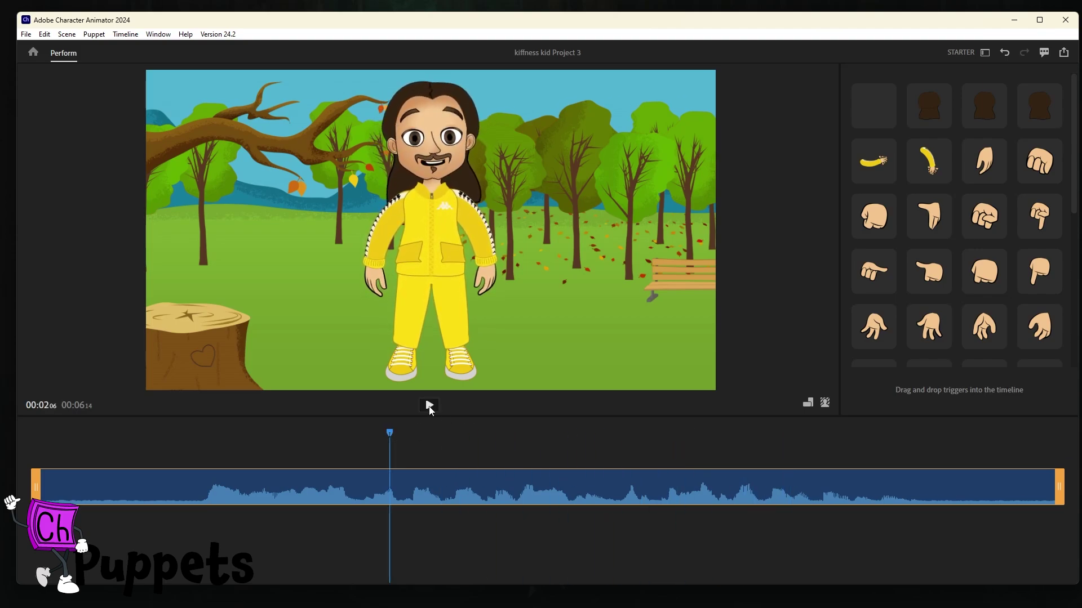
{"action": "left_click", "coordinate": [429, 405]}
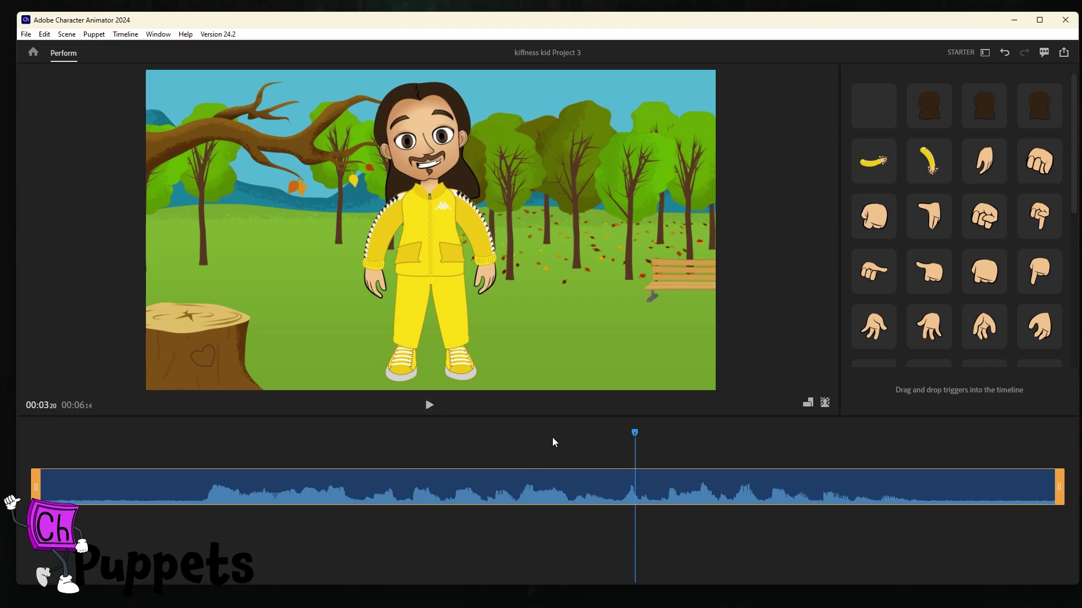
{"action": "left_click_drag", "start_coordinate": [635, 434], "coordinate": [879, 433]}
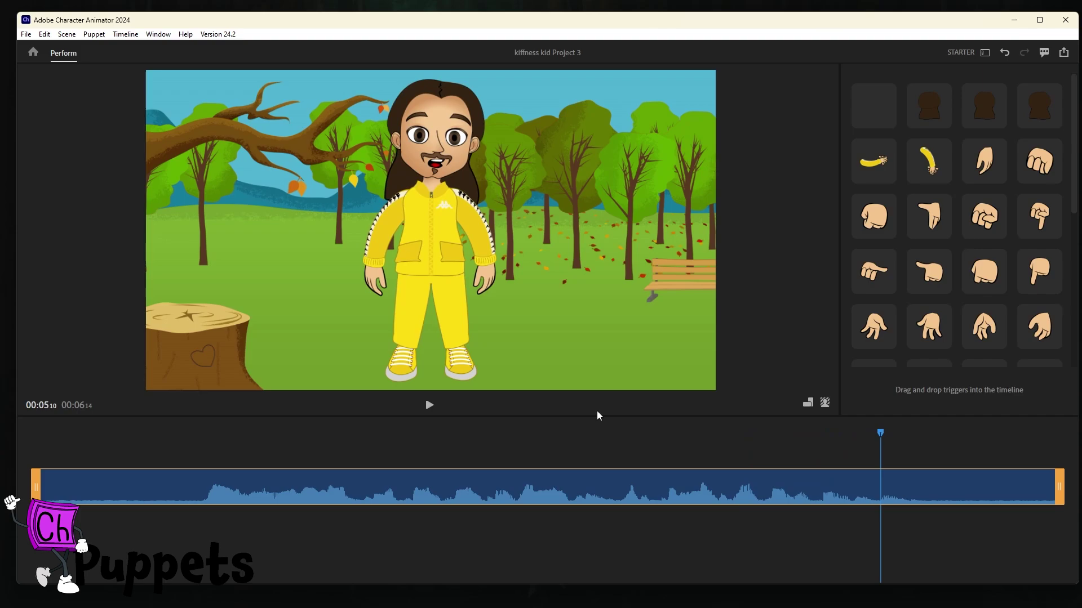
Step: Place the pointing-down hand trigger at 00:01:05 and lengthen its duration
{"action": "left_click", "coordinate": [228, 434]}
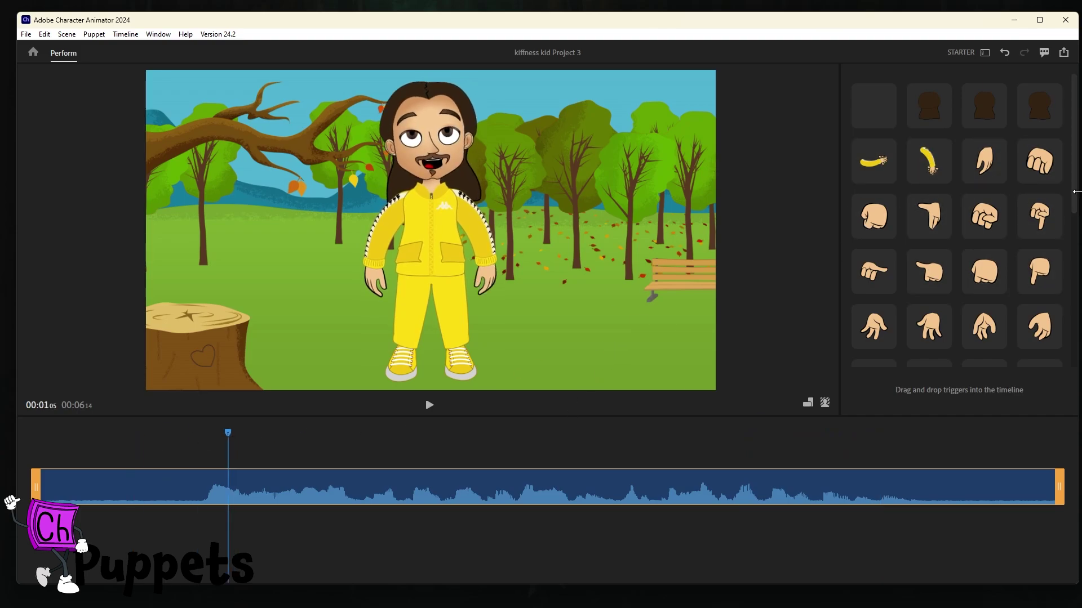
{"action": "scroll", "coordinate": [924, 270], "scroll_direction": "down", "scroll_amount": 3}
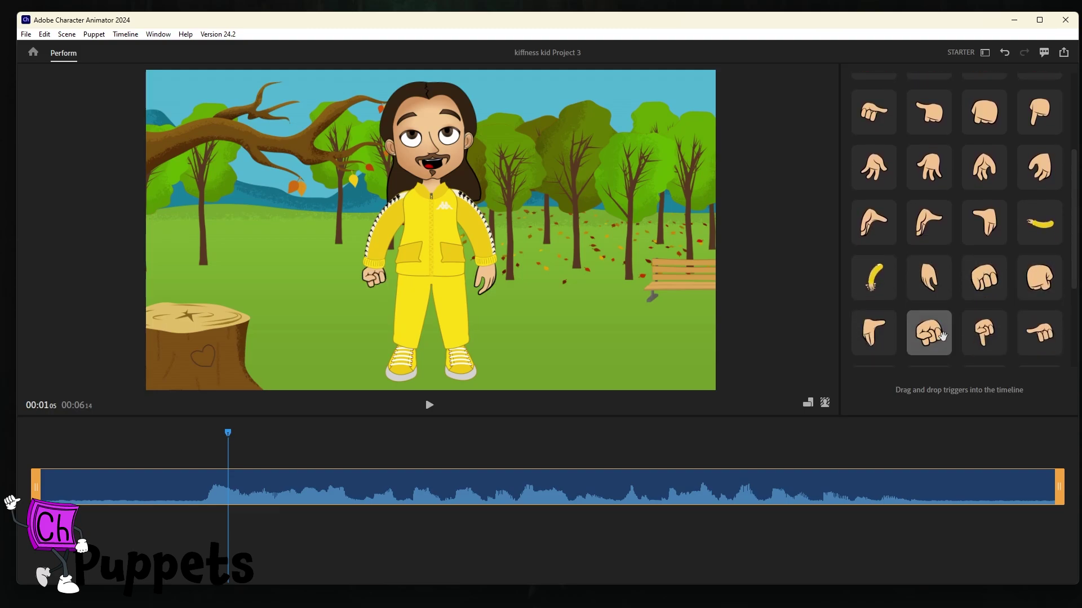
{"action": "left_click", "coordinate": [926, 333]}
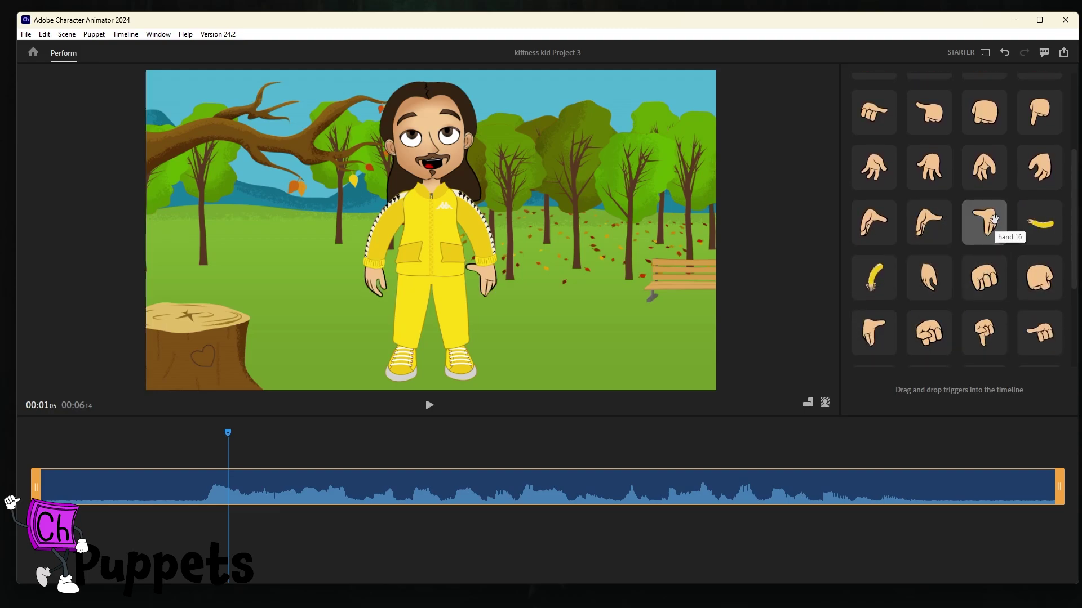
{"action": "left_click_drag", "start_coordinate": [1074, 189], "coordinate": [1074, 239]}
{"action": "left_click", "coordinate": [973, 216]}
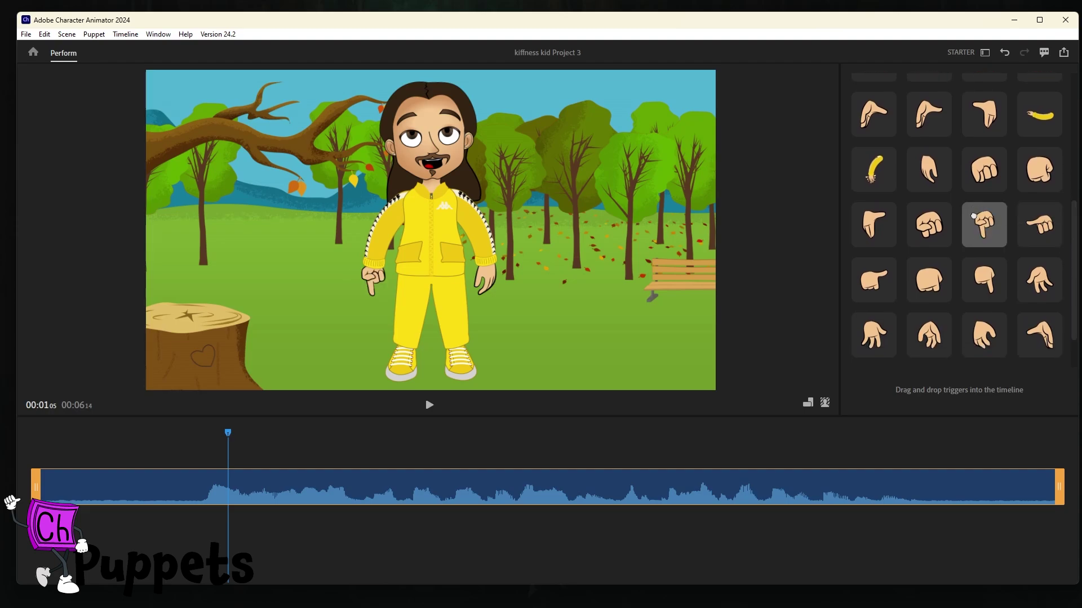
{"action": "left_click_drag", "start_coordinate": [967, 228], "coordinate": [227, 453]}
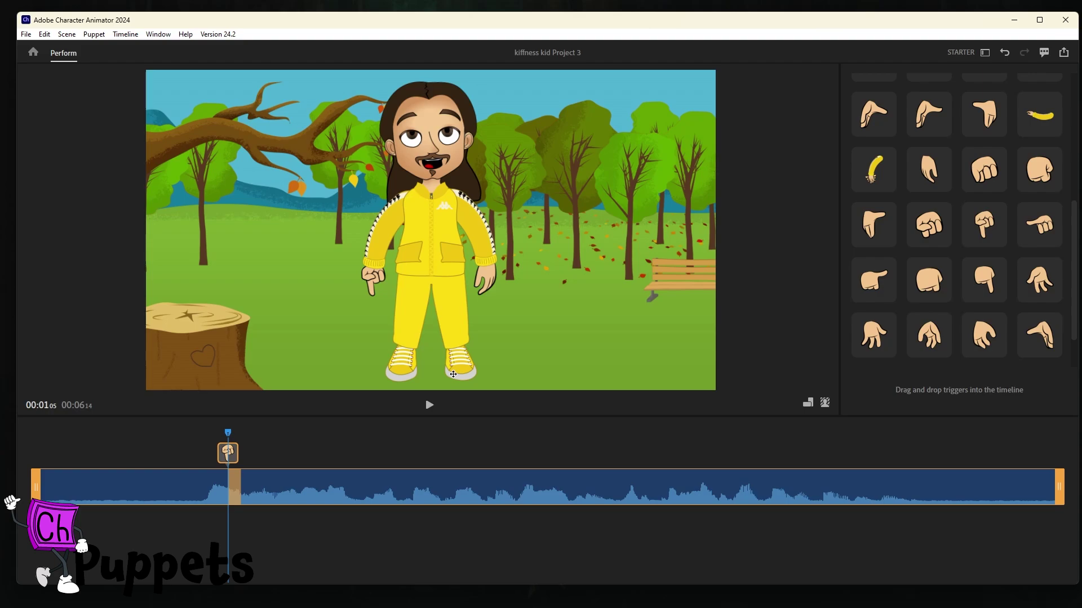
{"action": "left_click_drag", "start_coordinate": [240, 490], "coordinate": [468, 490]}
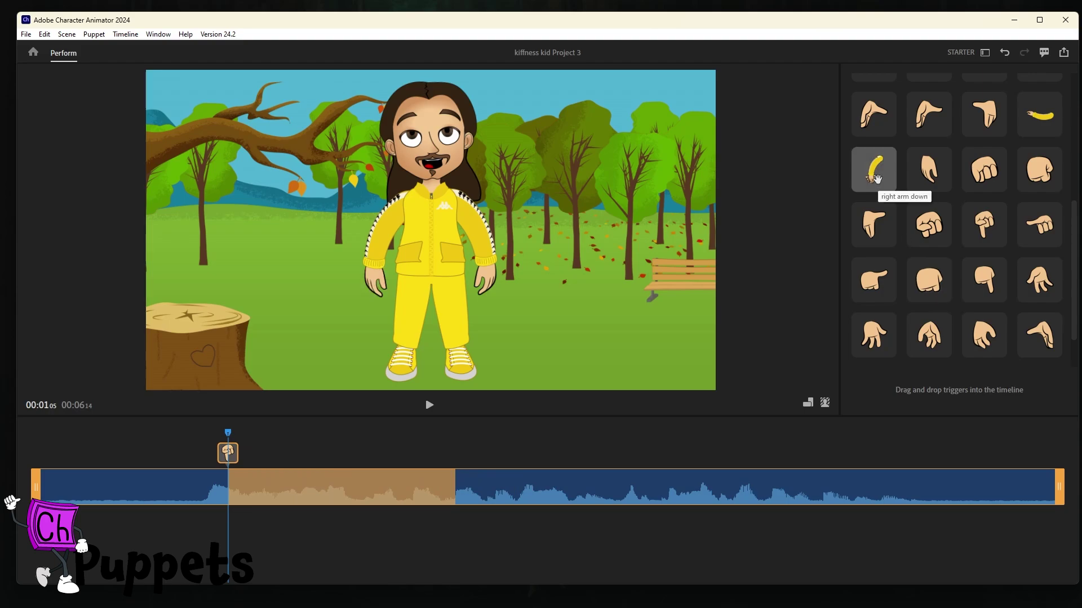
Step: Add the banana pointing trigger after the hand trigger and nudge it slightly later
{"action": "scroll", "coordinate": [902, 175], "scroll_direction": "up", "scroll_amount": 1}
{"action": "left_click", "coordinate": [1036, 146]}
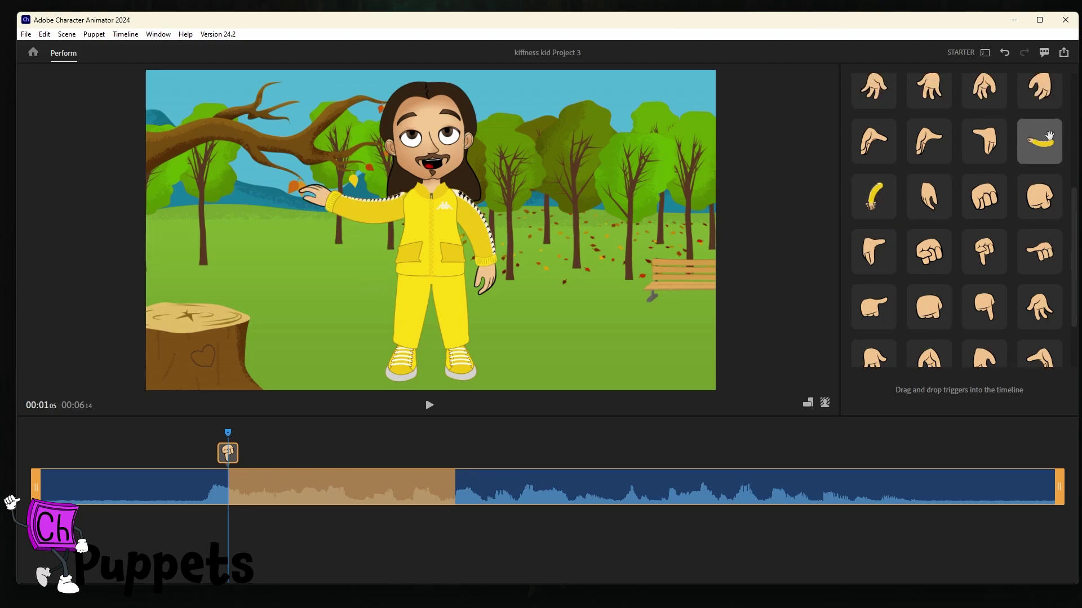
{"action": "left_click_drag", "start_coordinate": [1037, 145], "coordinate": [247, 485]}
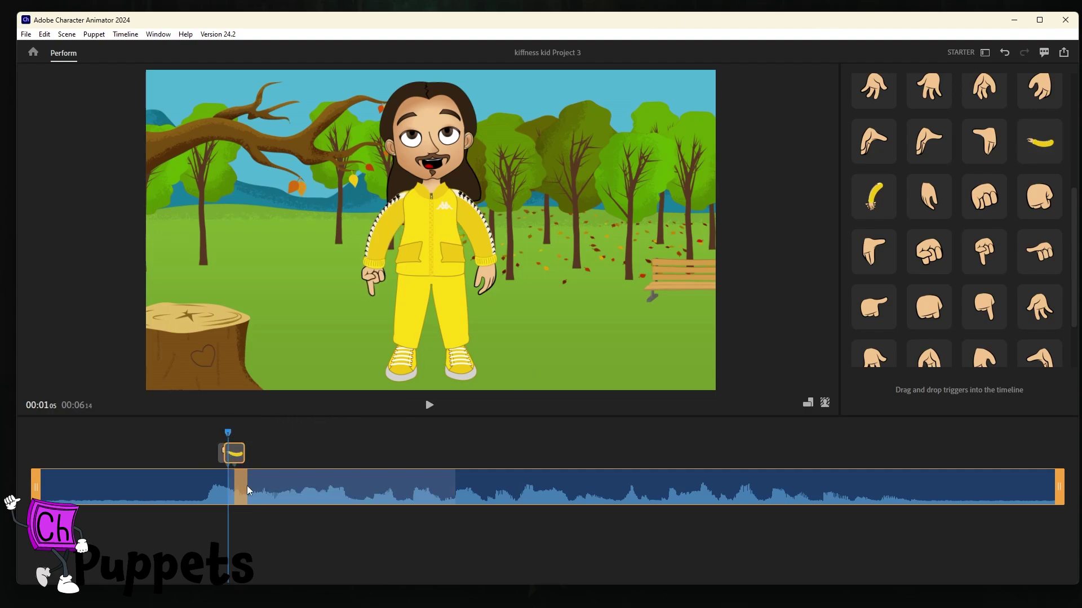
{"action": "left_click_drag", "start_coordinate": [223, 426], "coordinate": [234, 427]}
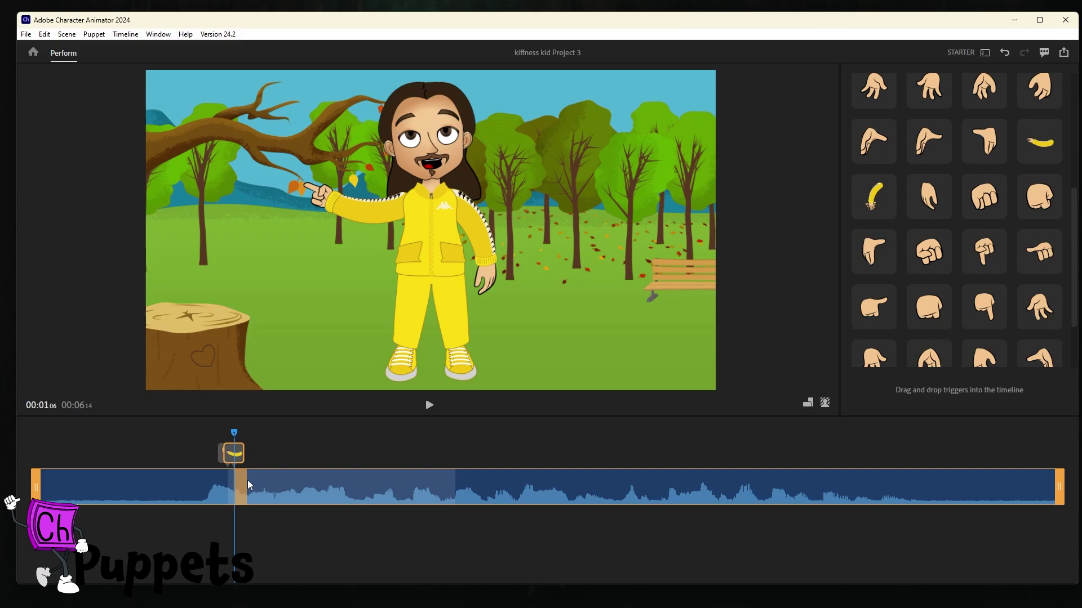
{"action": "left_click_drag", "start_coordinate": [245, 481], "coordinate": [249, 482]}
{"action": "left_click_drag", "start_coordinate": [232, 428], "coordinate": [245, 431]}
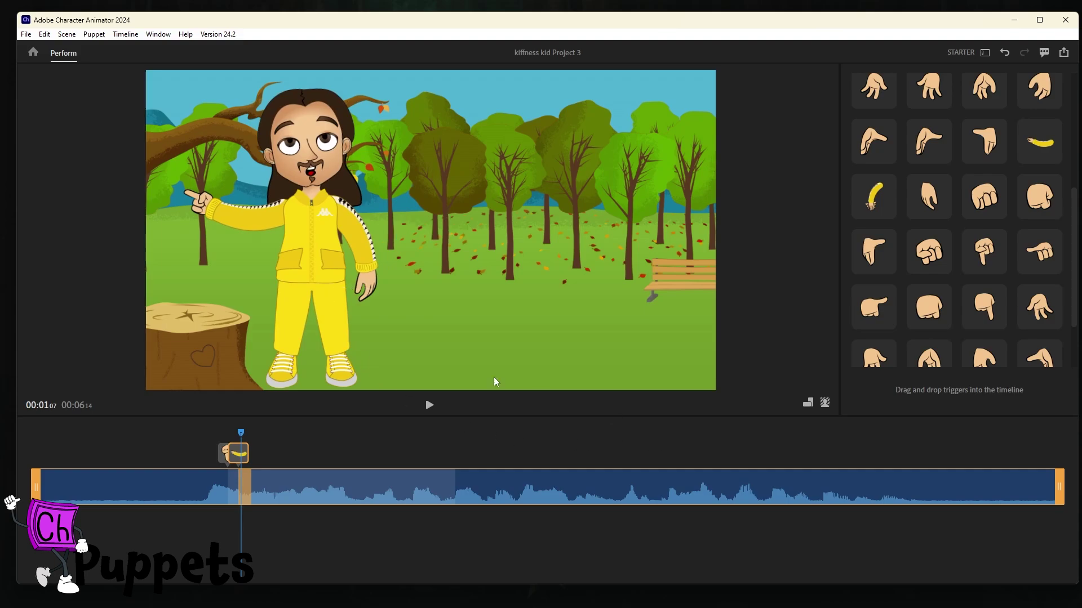
Step: Move the puppet toward the middle of the park scene, undoing and redoing the move
{"action": "left_click_drag", "start_coordinate": [298, 262], "coordinate": [662, 259]}
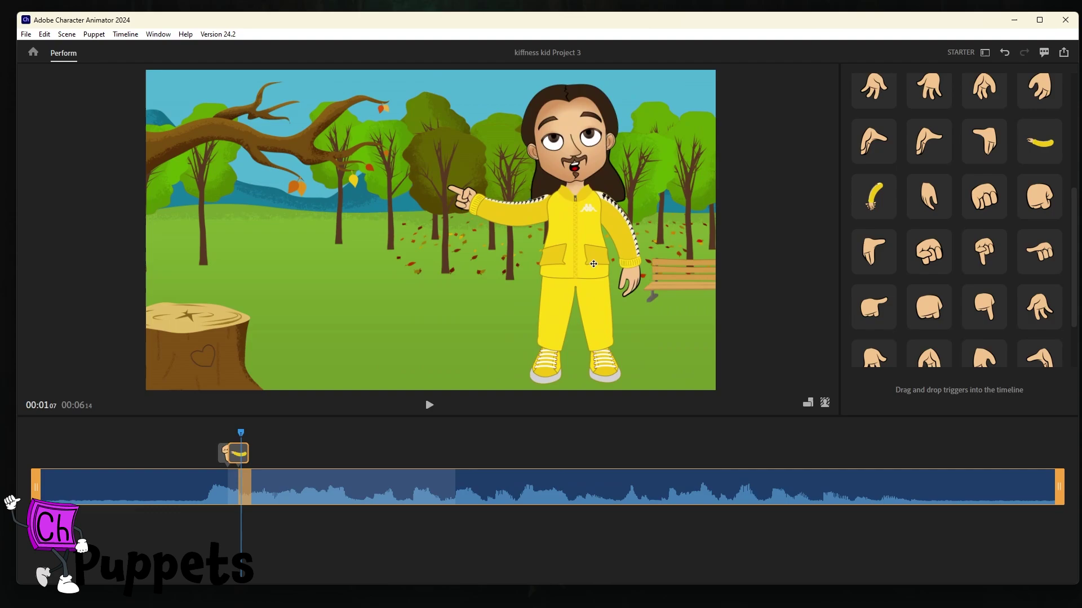
{"action": "left_click", "coordinate": [125, 34]}
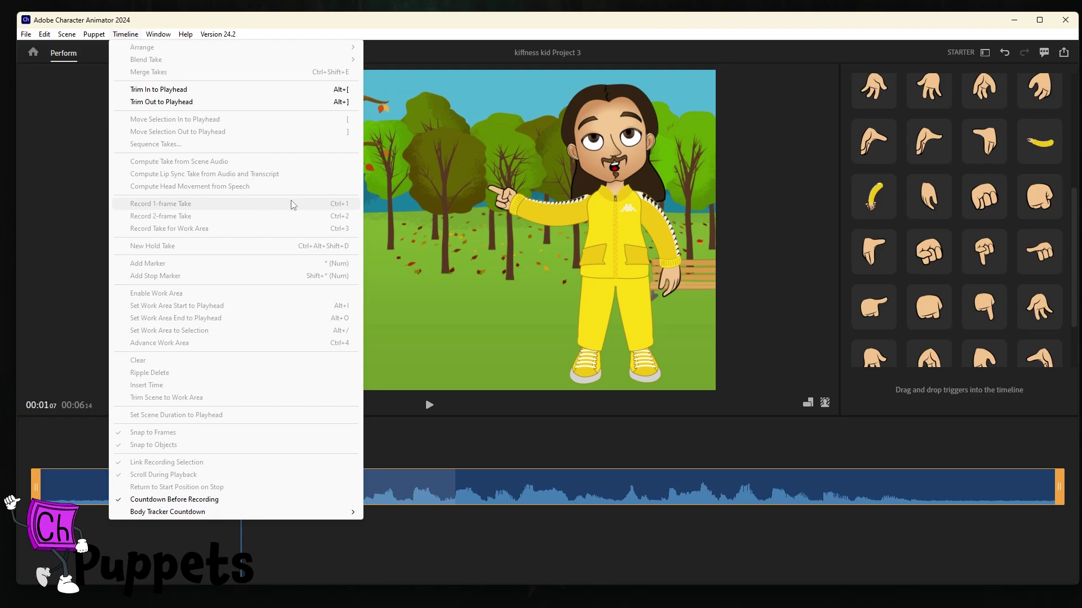
{"action": "left_click", "coordinate": [356, 214]}
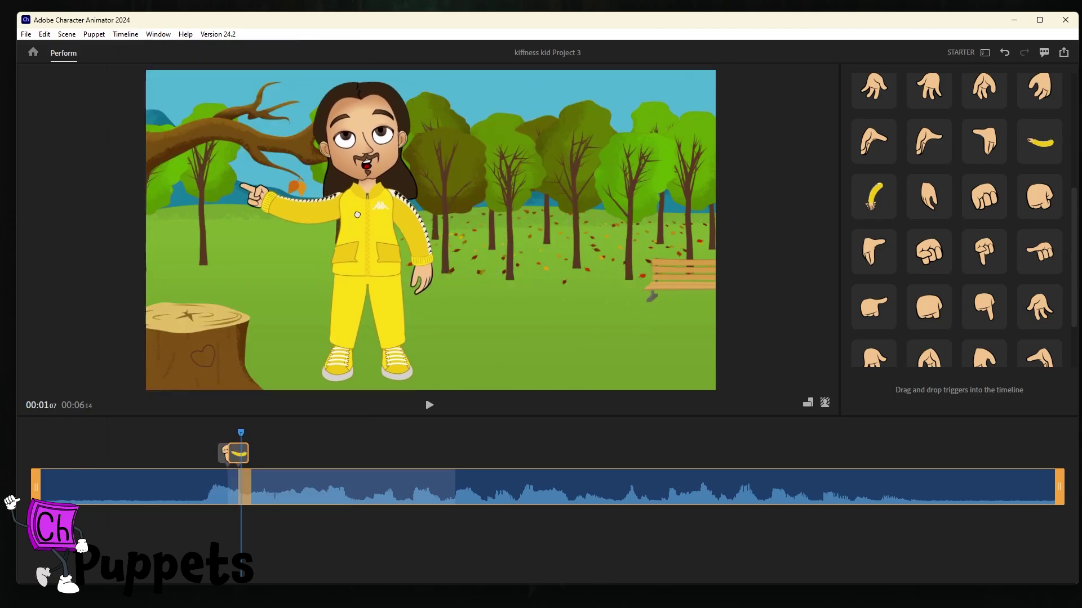
{"action": "left_click", "coordinate": [125, 34]}
{"action": "mouse_move", "coordinate": [66, 37]}
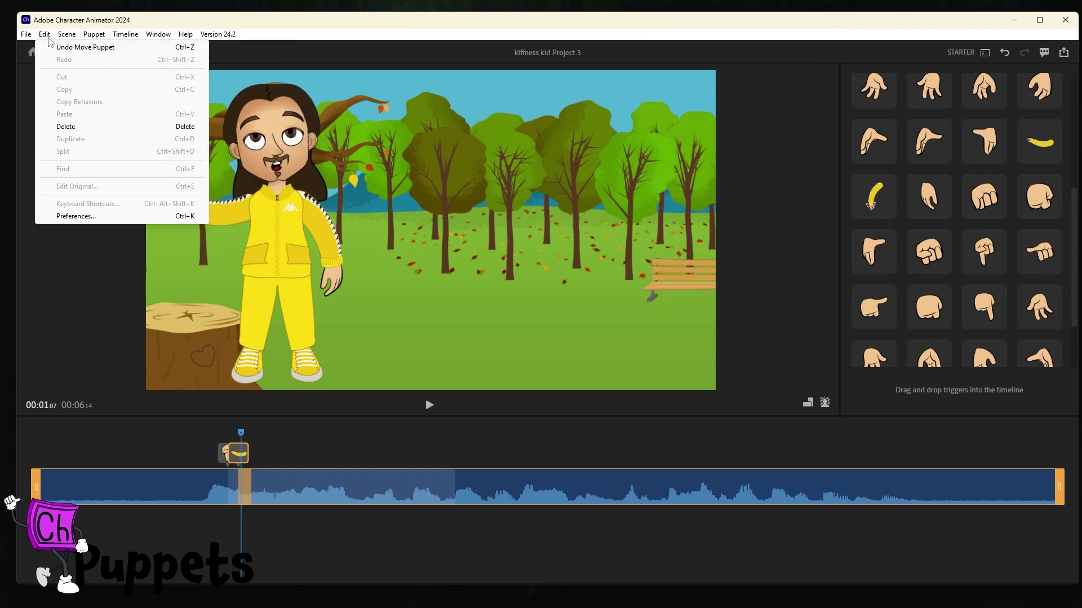
{"action": "left_click", "coordinate": [86, 47]}
{"action": "key", "text": "ctrl+shift+z"}
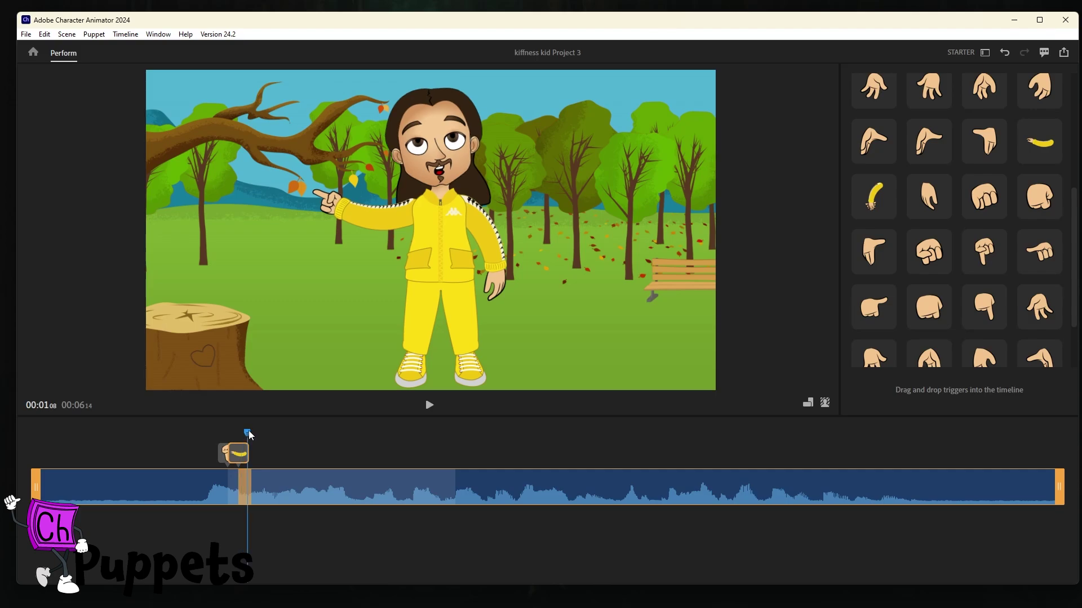
Step: Scrub across the trigger near 00:01:07 to compare the resting hand with the pointing pose
{"action": "mouse_move", "coordinate": [246, 432]}
{"action": "left_mouse_down"}
{"action": "mouse_move", "coordinate": [228, 432]}
{"action": "mouse_move", "coordinate": [236, 436]}
{"action": "left_mouse_up"}
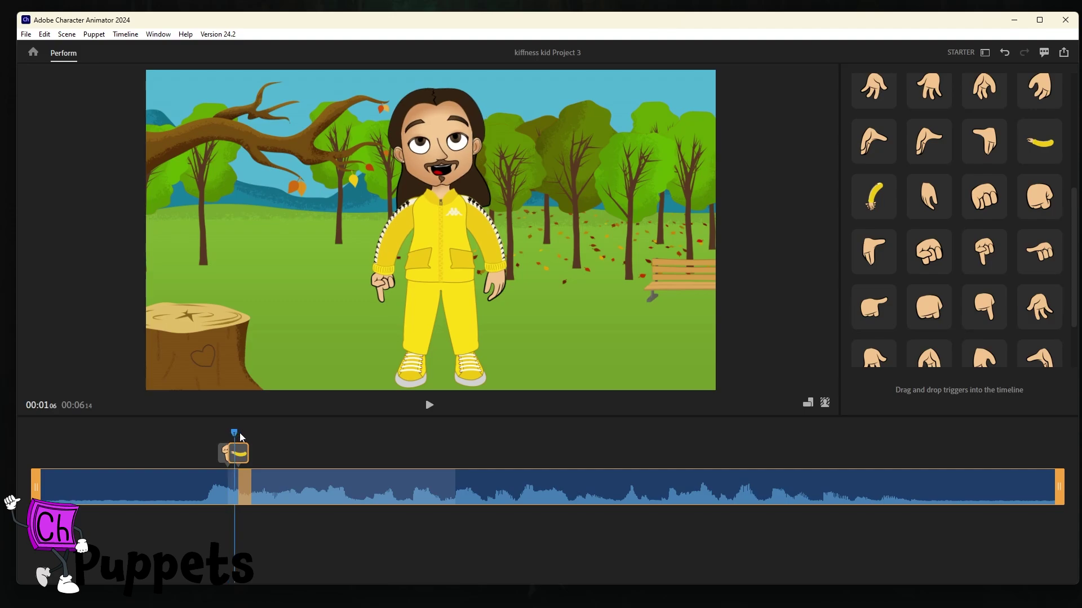
{"action": "left_click_drag", "start_coordinate": [242, 436], "coordinate": [243, 436]}
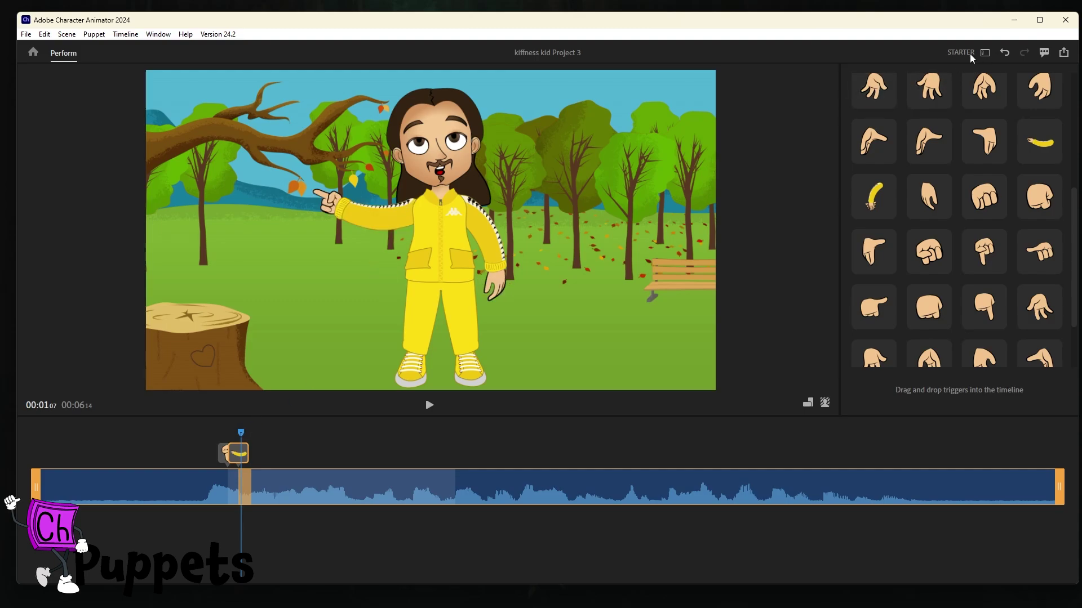
Step: Switch to Pro mode and expand and collapse the kiffness kid shareables folder
{"action": "left_click", "coordinate": [986, 54]}
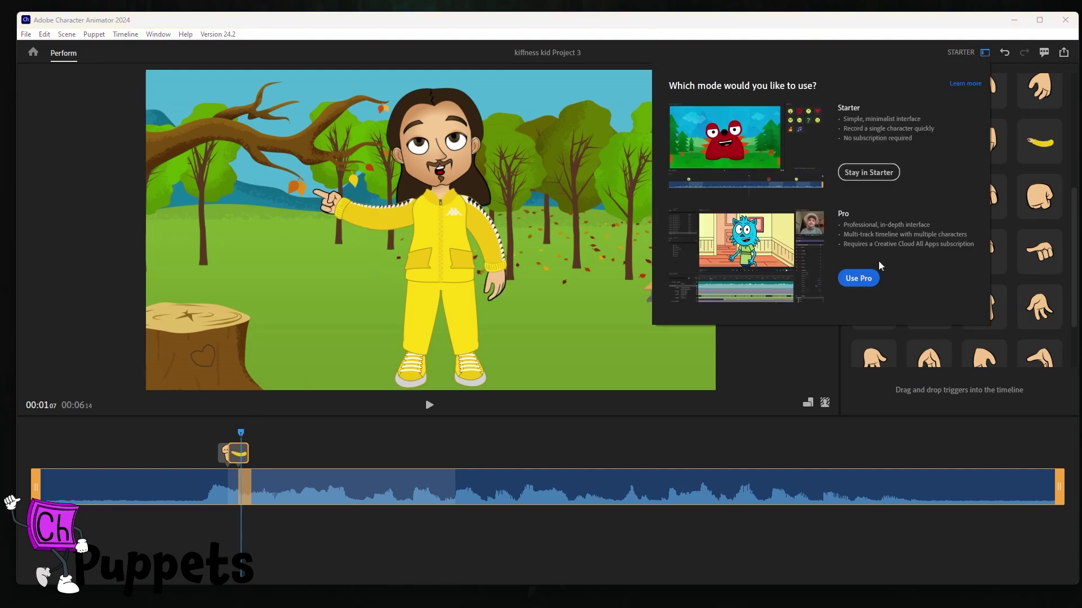
{"action": "left_click", "coordinate": [859, 277]}
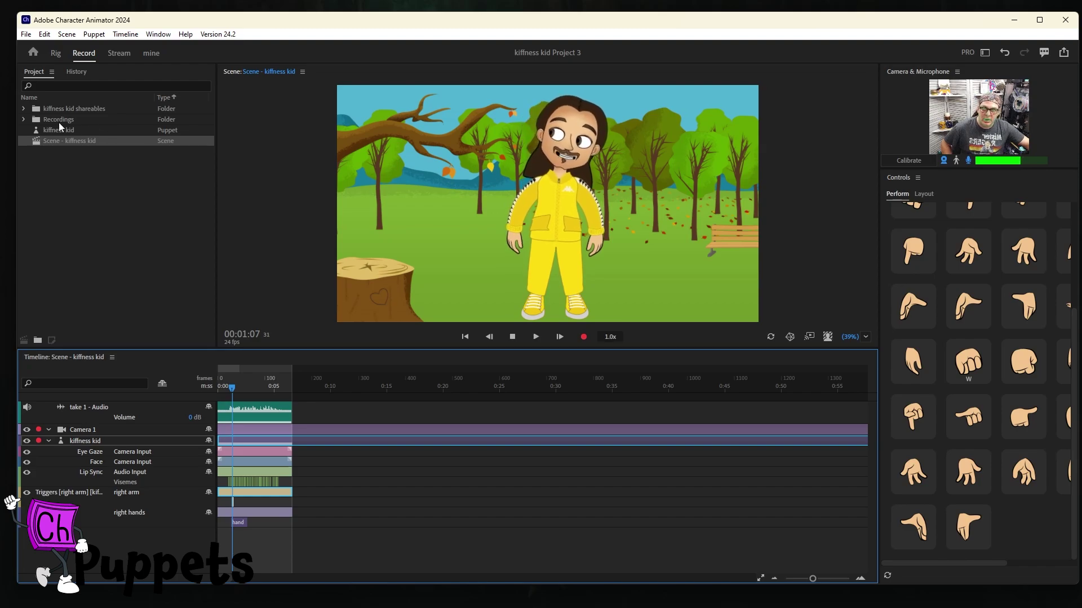
{"action": "left_click", "coordinate": [23, 110]}
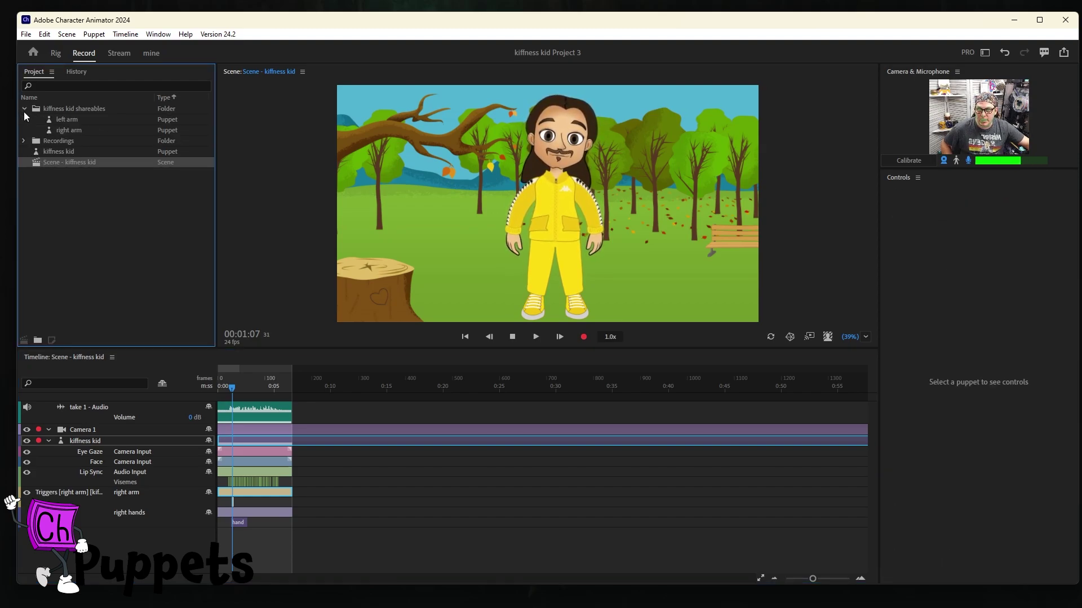
{"action": "left_click", "coordinate": [24, 110]}
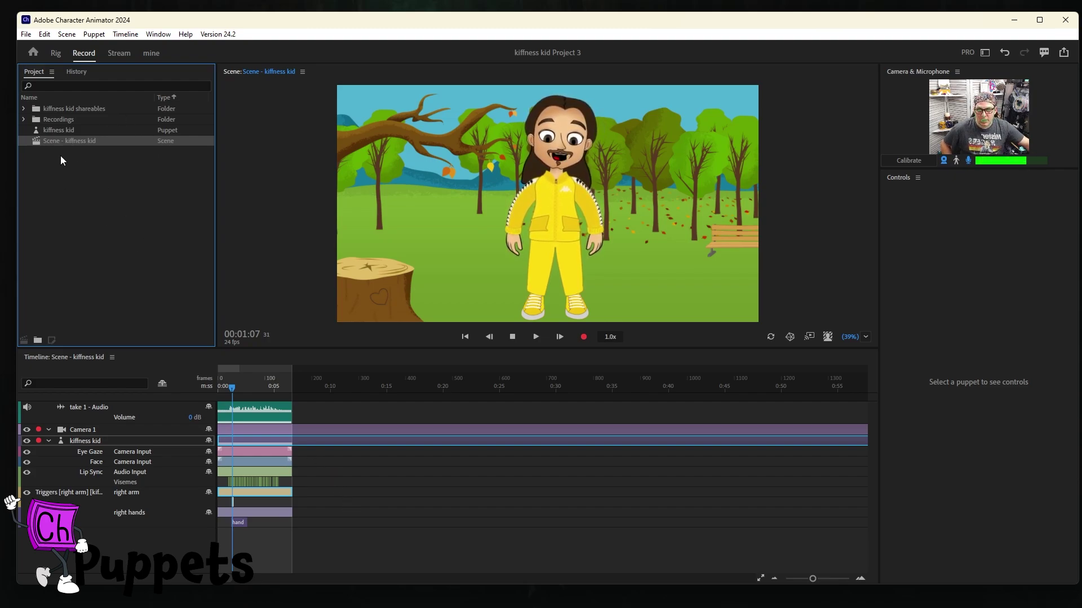
Step: Add a duplicate kiffness kid puppet to the timeline, undo it, and return to Starter mode
{"action": "left_click_drag", "start_coordinate": [60, 130], "coordinate": [111, 430]}
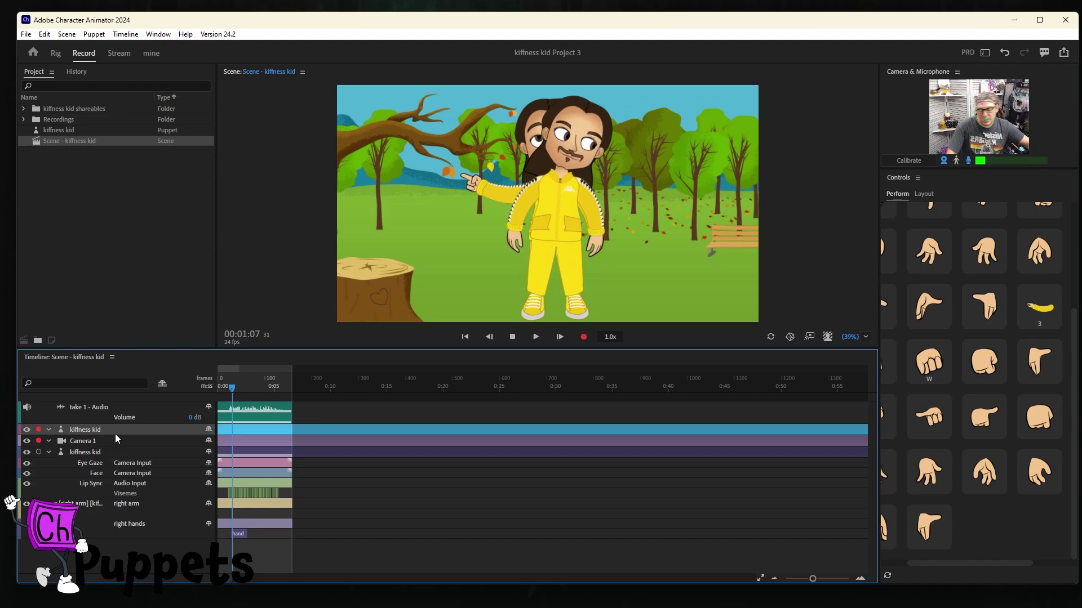
{"action": "key", "text": "ctrl+z"}
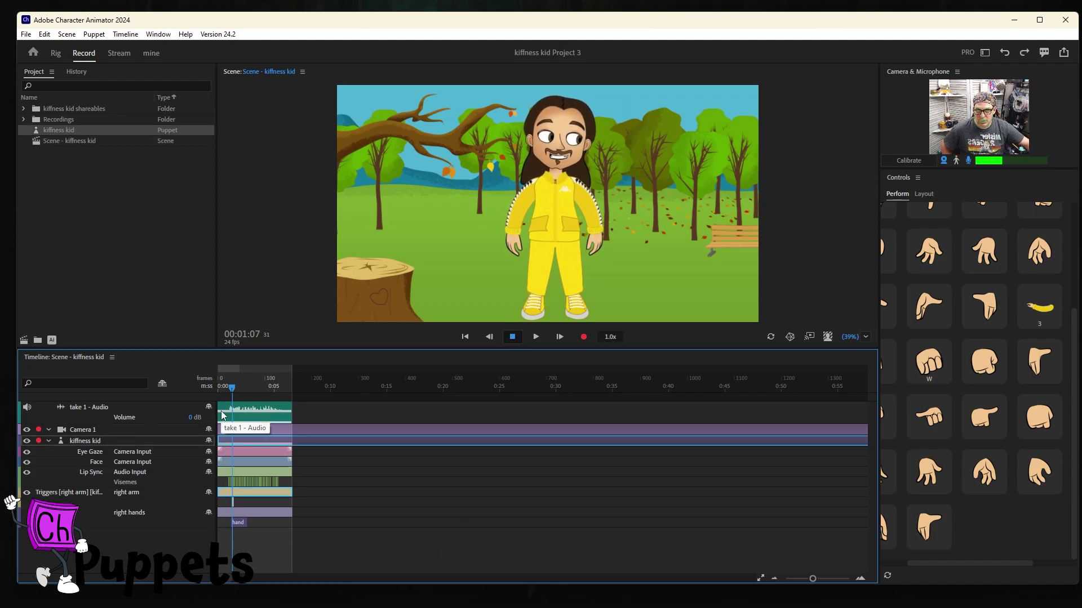
{"action": "left_click", "coordinate": [985, 53]}
{"action": "left_click", "coordinate": [870, 172]}
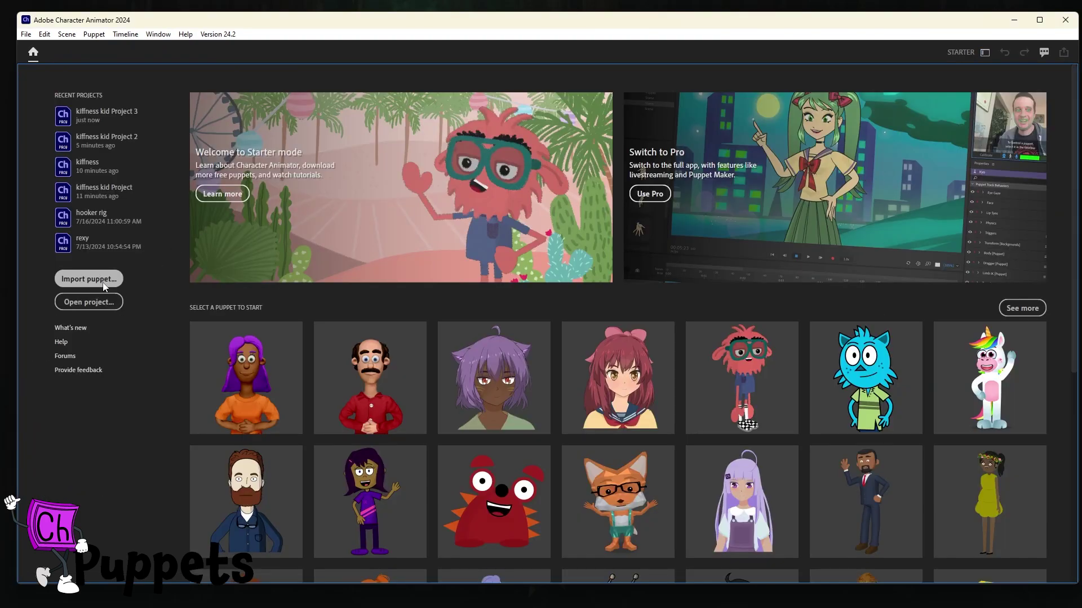
Step: Stay in Pro mode and look through the Record and Stream workspaces before returning home
{"action": "left_click", "coordinate": [985, 52]}
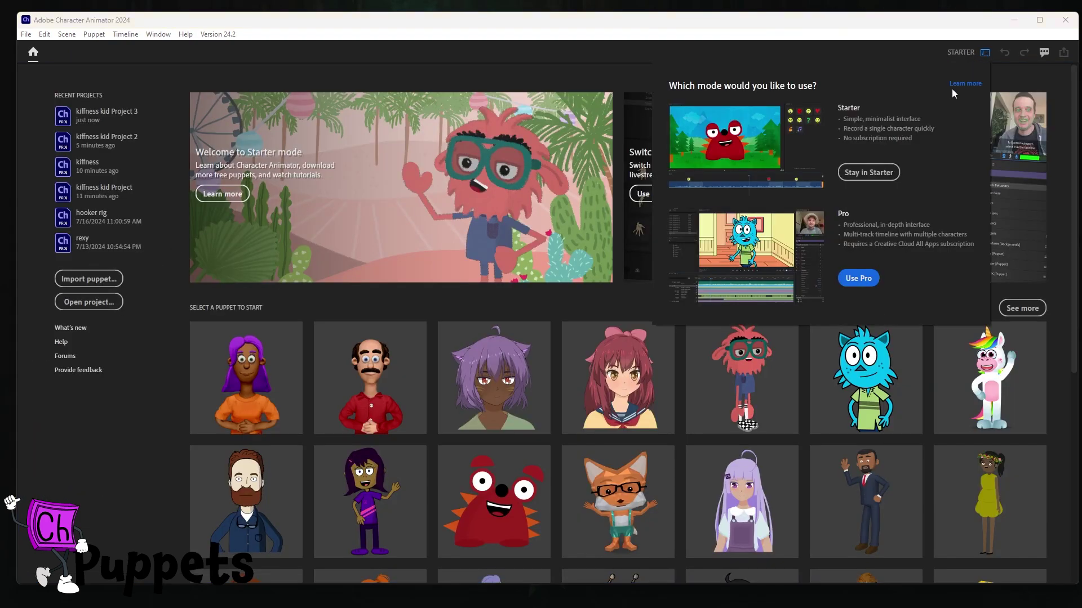
{"action": "left_click", "coordinate": [859, 283]}
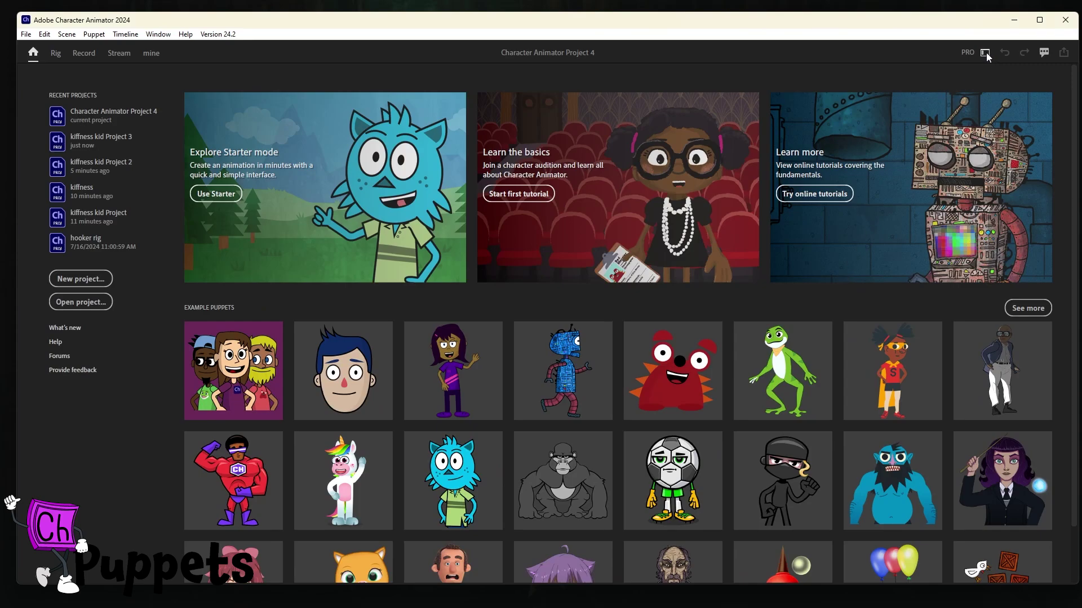
{"action": "left_click", "coordinate": [985, 52]}
{"action": "left_click", "coordinate": [864, 282]}
{"action": "left_click", "coordinate": [83, 53]}
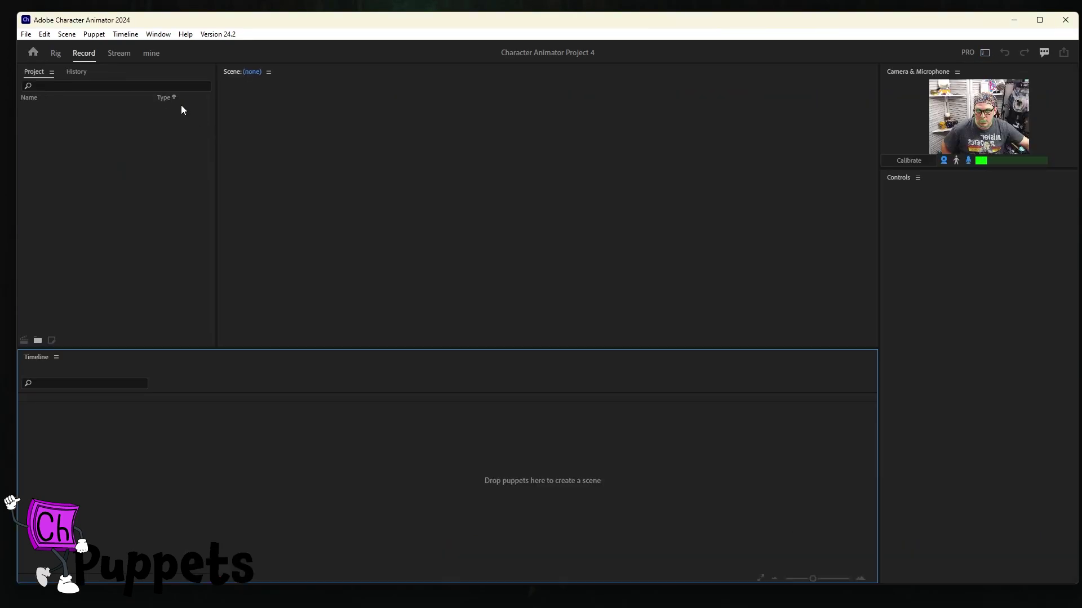
{"action": "left_click", "coordinate": [119, 53]}
{"action": "left_click", "coordinate": [34, 53]}
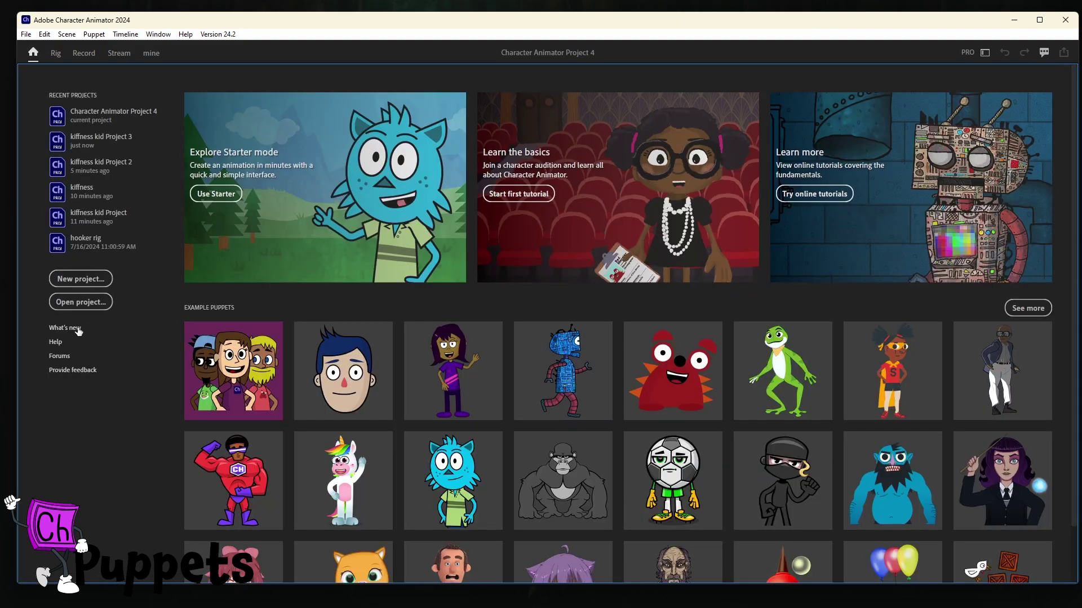
Step: Start and cancel a new project twice, then switch the app to Starter mode
{"action": "left_click", "coordinate": [72, 285]}
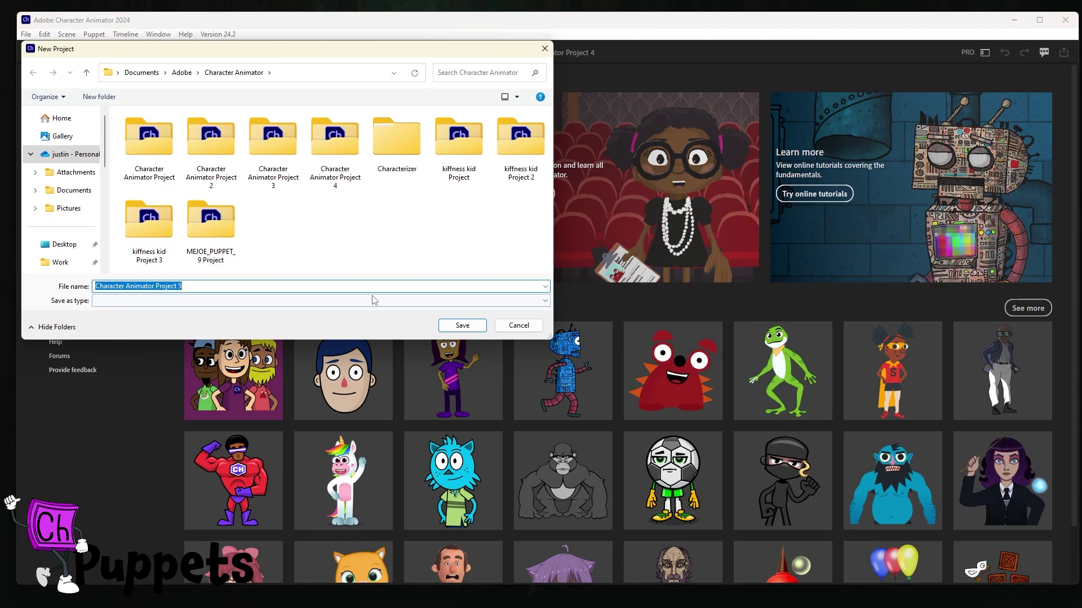
{"action": "left_click", "coordinate": [513, 322]}
{"action": "left_click", "coordinate": [80, 279]}
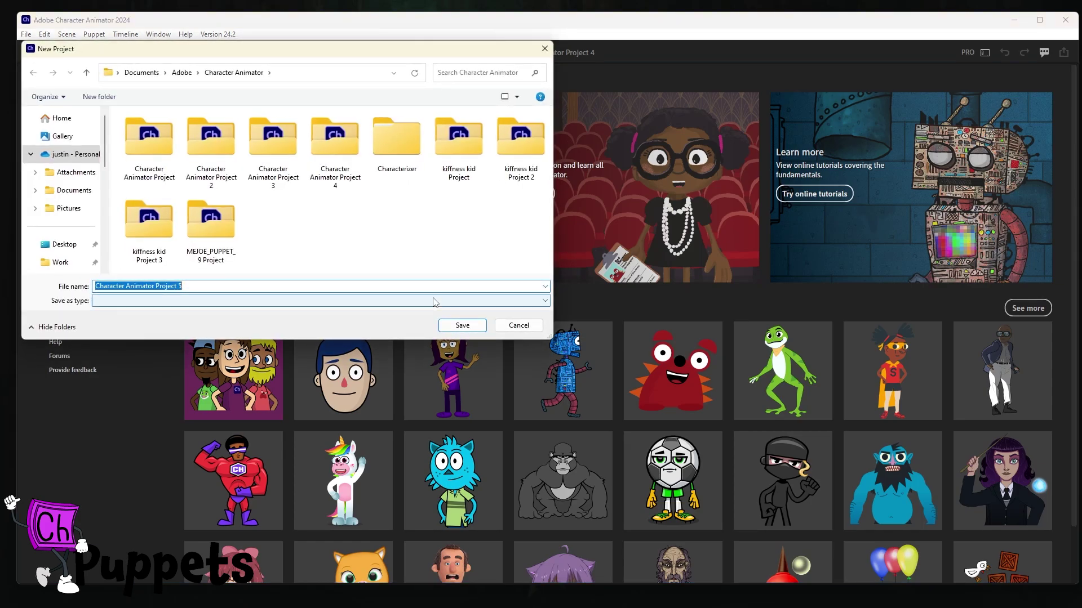
{"action": "left_click", "coordinate": [525, 325]}
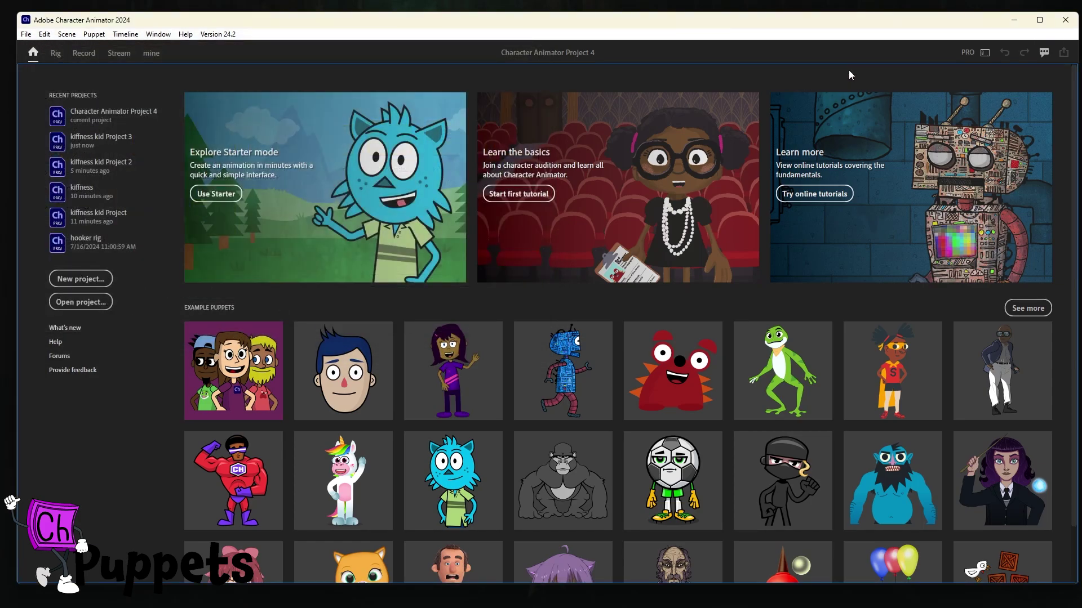
{"action": "left_click", "coordinate": [984, 53]}
{"action": "left_click", "coordinate": [863, 173]}
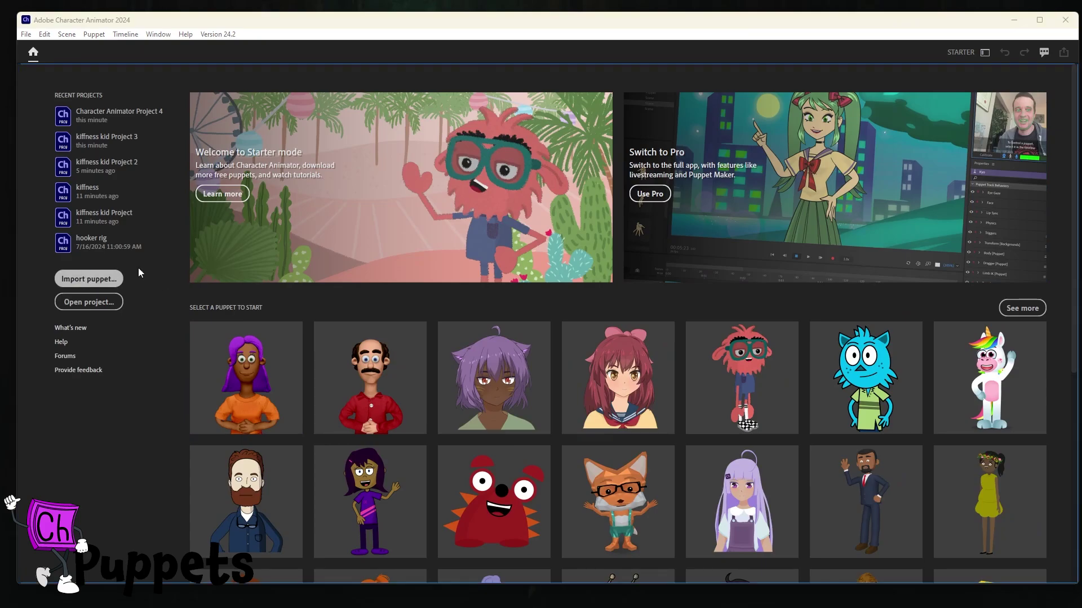
{"action": "left_click", "coordinate": [86, 278]}
Step: Open kiffness kid.puppet in a new Starter scene and record a 3-second face-and-voice take
{"action": "double_click", "coordinate": [179, 177]}
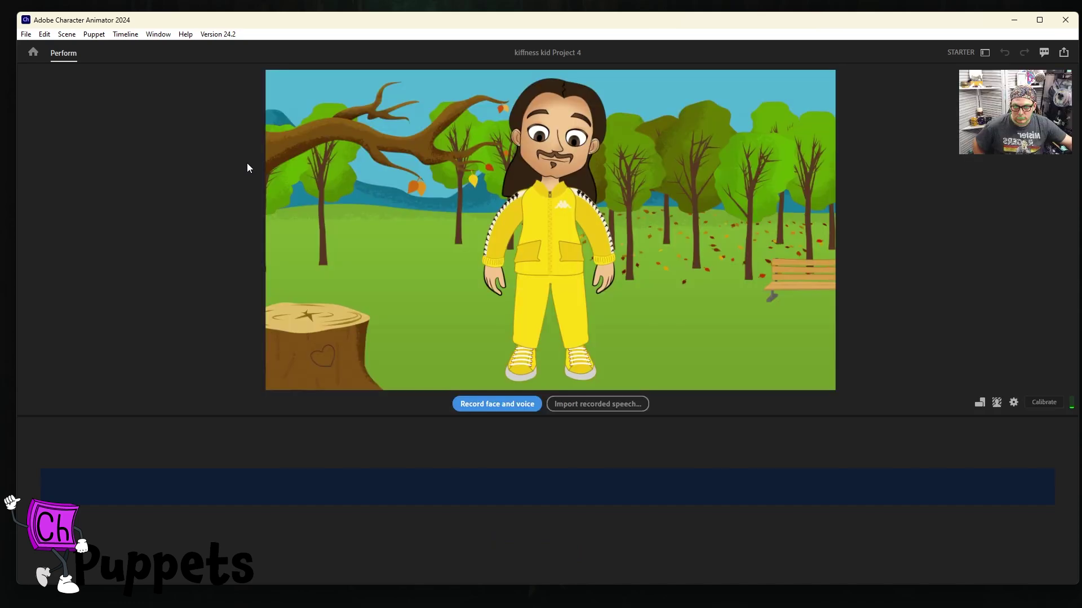
{"action": "left_click", "coordinate": [485, 410]}
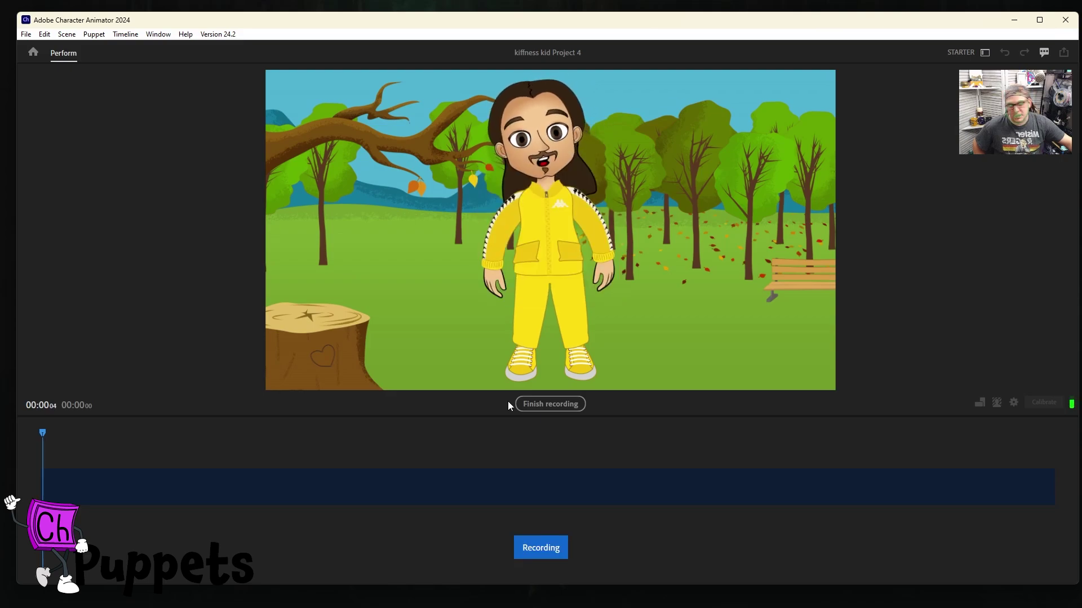
{"action": "left_click", "coordinate": [541, 405]}
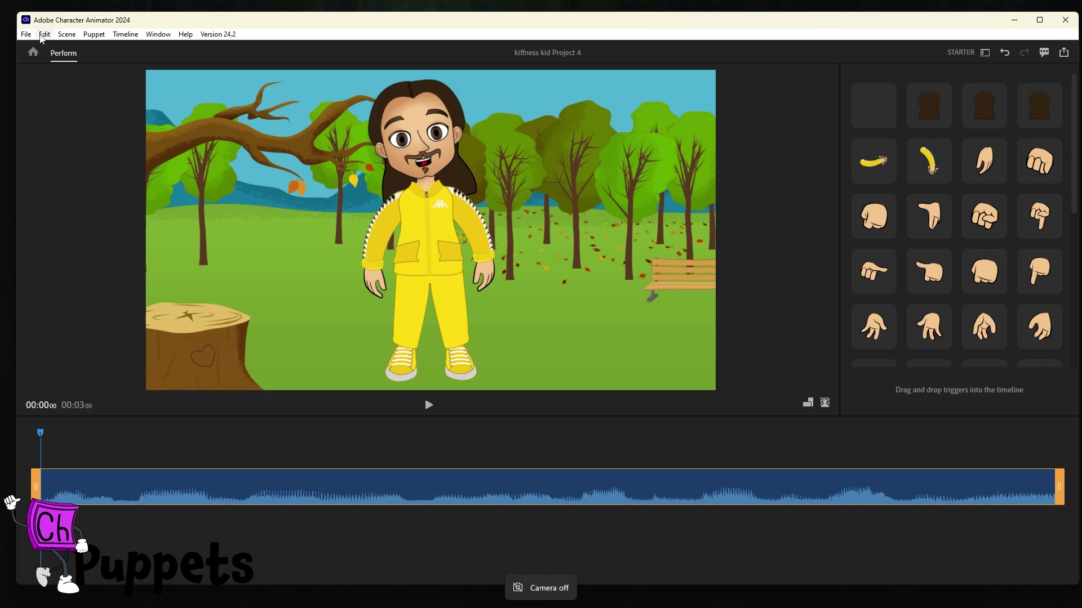
Step: Import kiffness kid.puppet through File > Import, creating kiffness kid Project 5
{"action": "left_click", "coordinate": [26, 35]}
{"action": "left_click", "coordinate": [79, 216]}
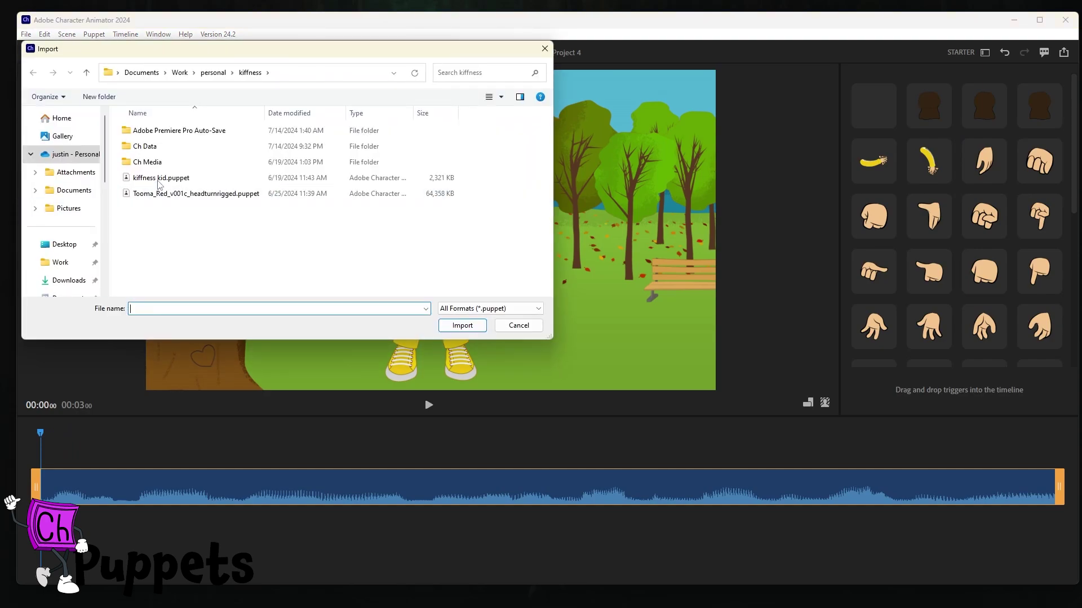
{"action": "double_click", "coordinate": [159, 178]}
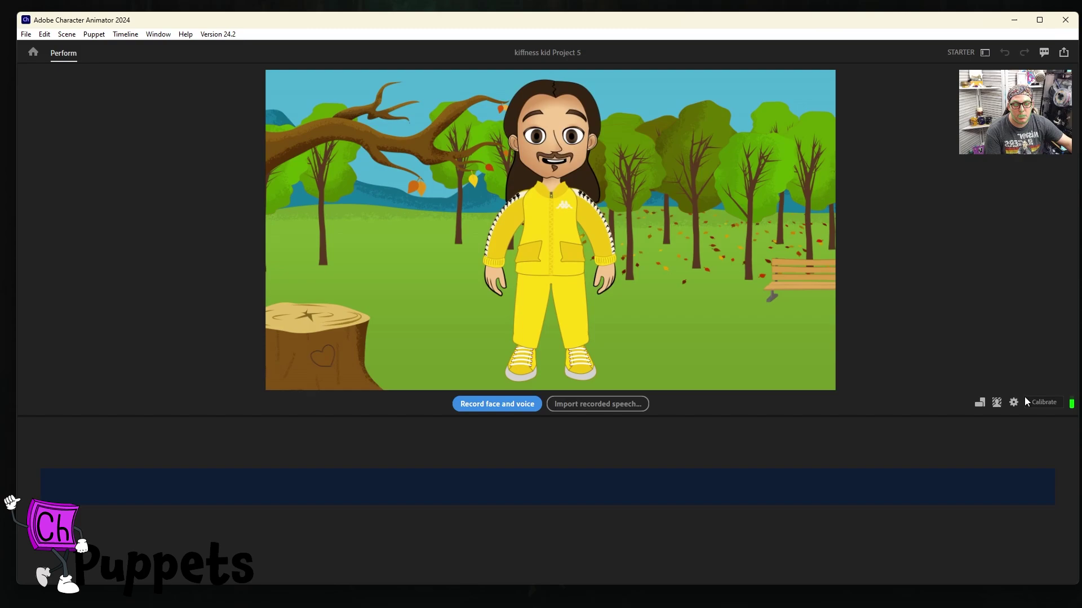
Step: Swap the autumn park backdrop for the sunny flowery park background, skipping a custom image
{"action": "left_click", "coordinate": [996, 402]}
{"action": "left_click", "coordinate": [978, 374]}
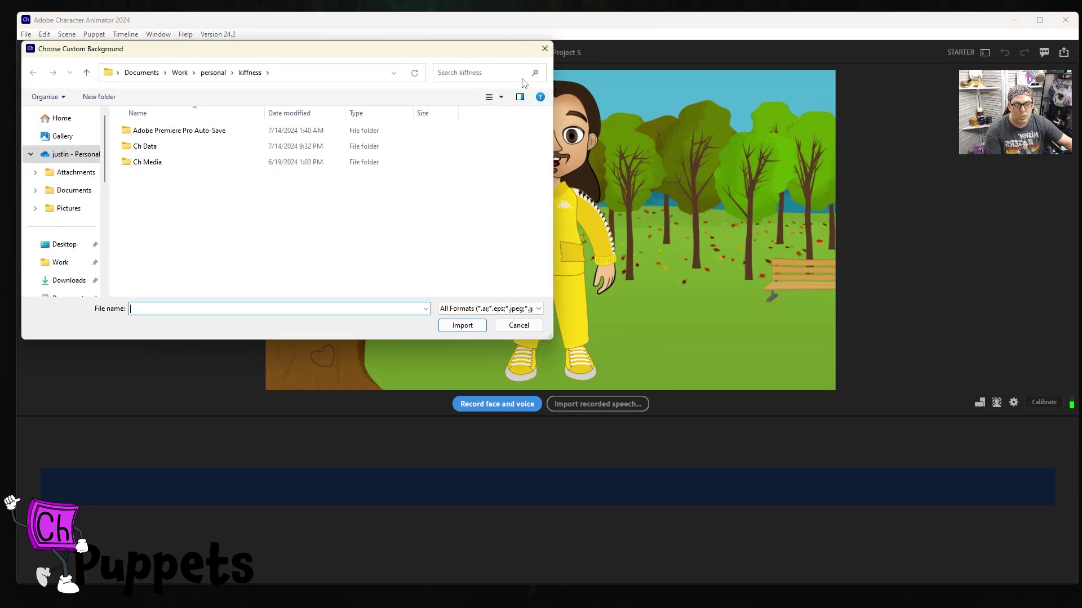
{"action": "left_click", "coordinate": [544, 49]}
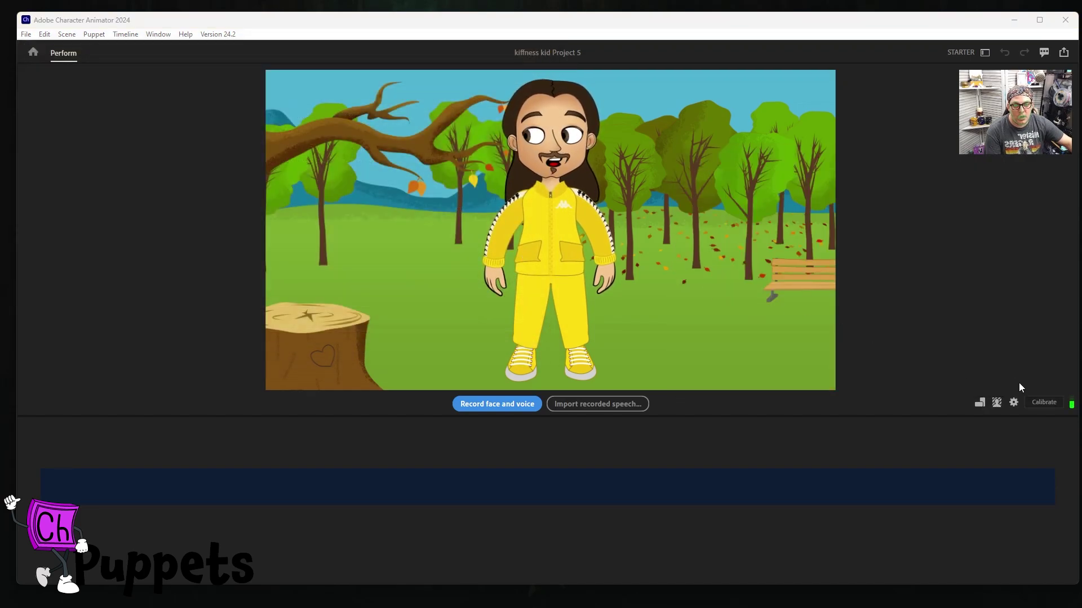
{"action": "left_click", "coordinate": [997, 403]}
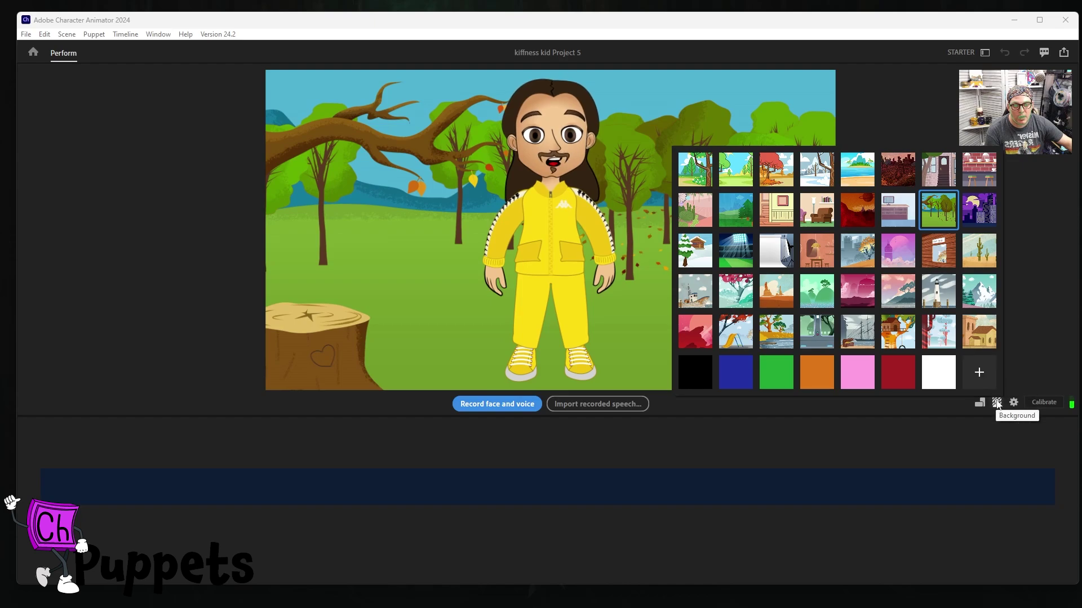
{"action": "left_click", "coordinate": [997, 402]}
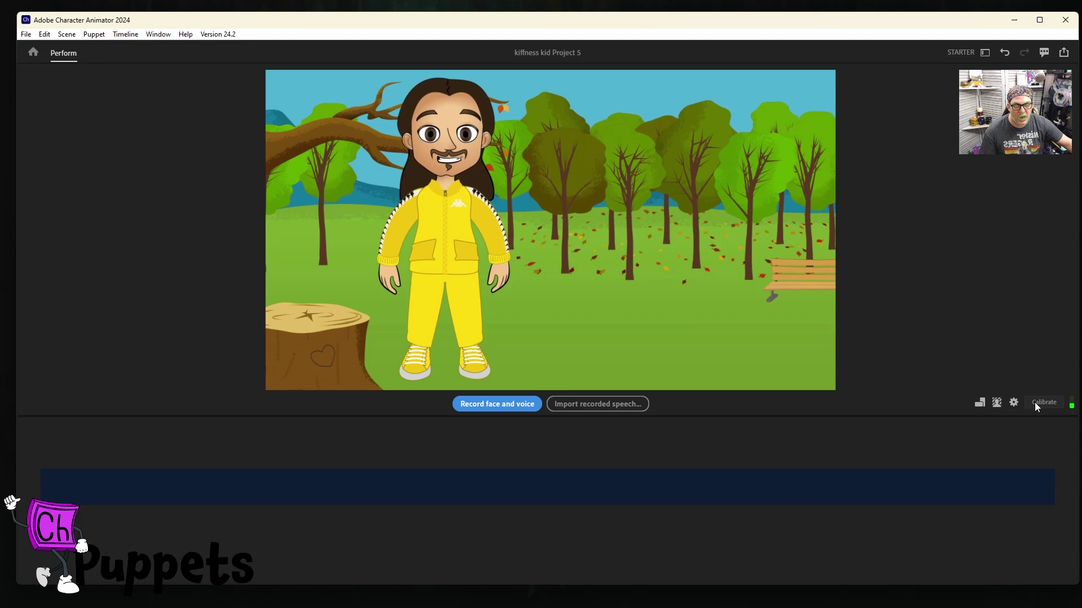
{"action": "left_click", "coordinate": [997, 402]}
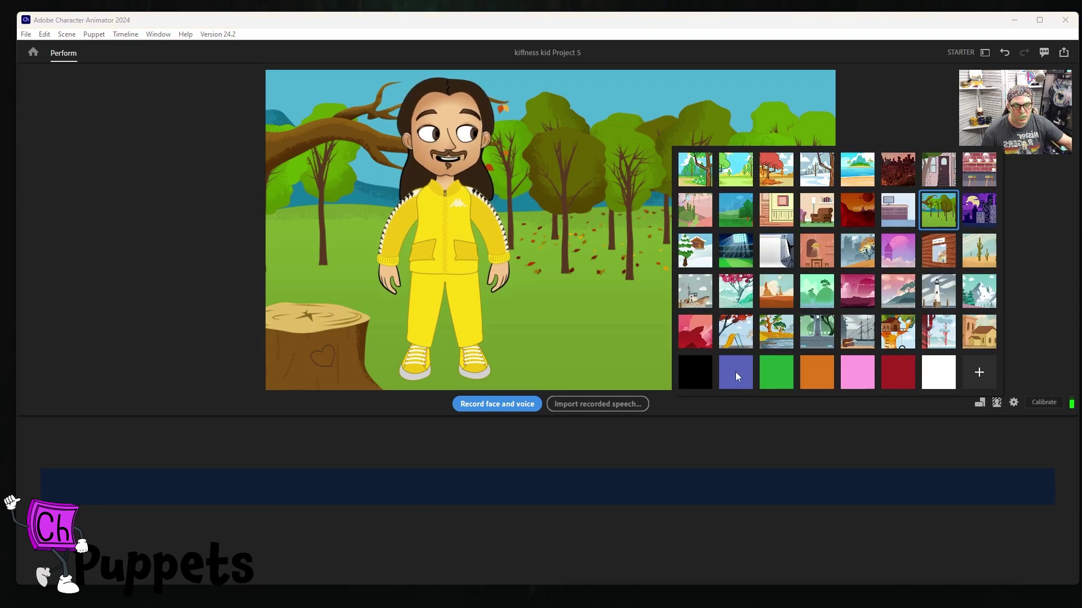
{"action": "left_click", "coordinate": [694, 169]}
{"action": "left_click", "coordinate": [119, 35]}
{"action": "left_click", "coordinate": [117, 36]}
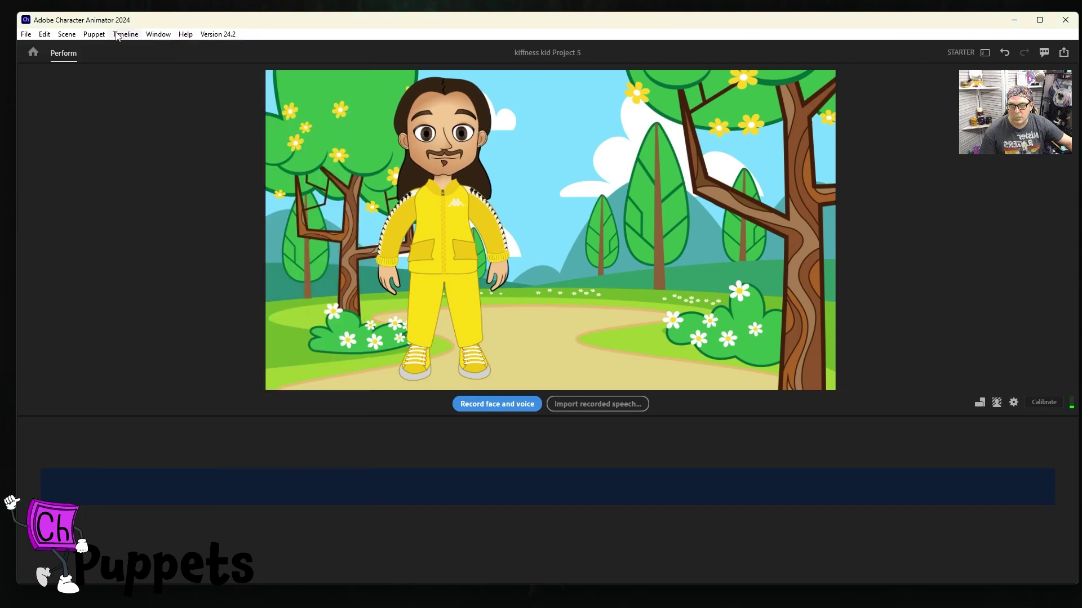
Step: Record a three-second face-and-voice take in the flowery park and check the timeline options
{"action": "left_click", "coordinate": [517, 408]}
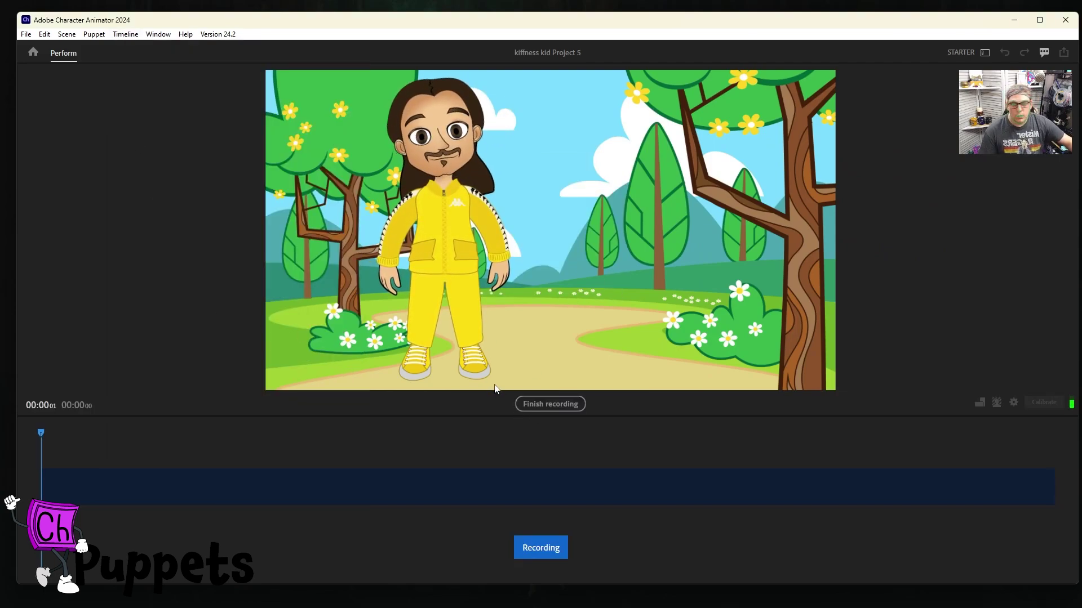
{"action": "left_click", "coordinate": [549, 405]}
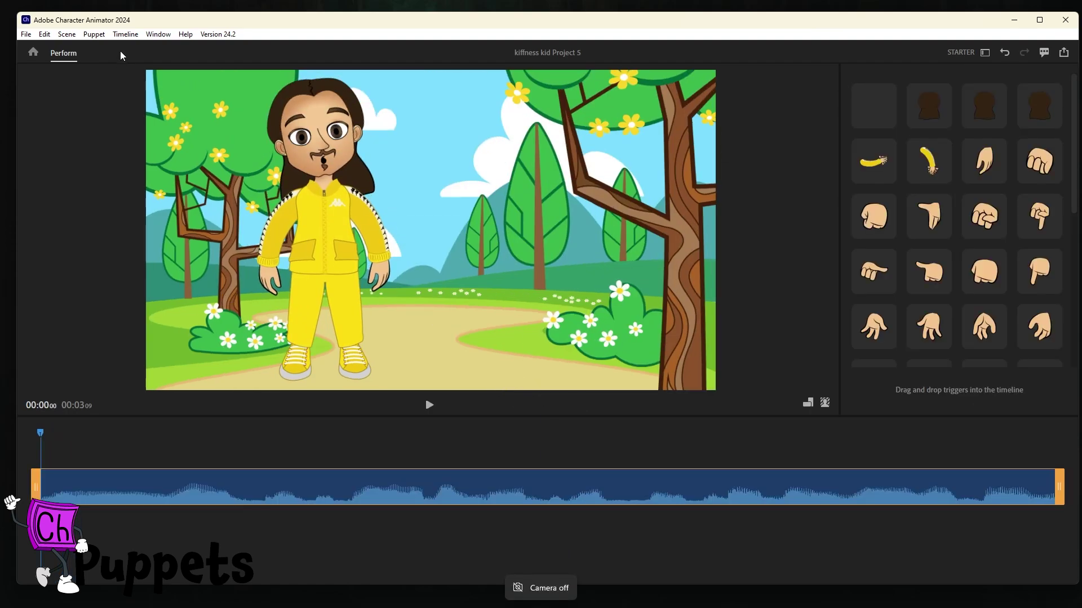
{"action": "left_click", "coordinate": [125, 35]}
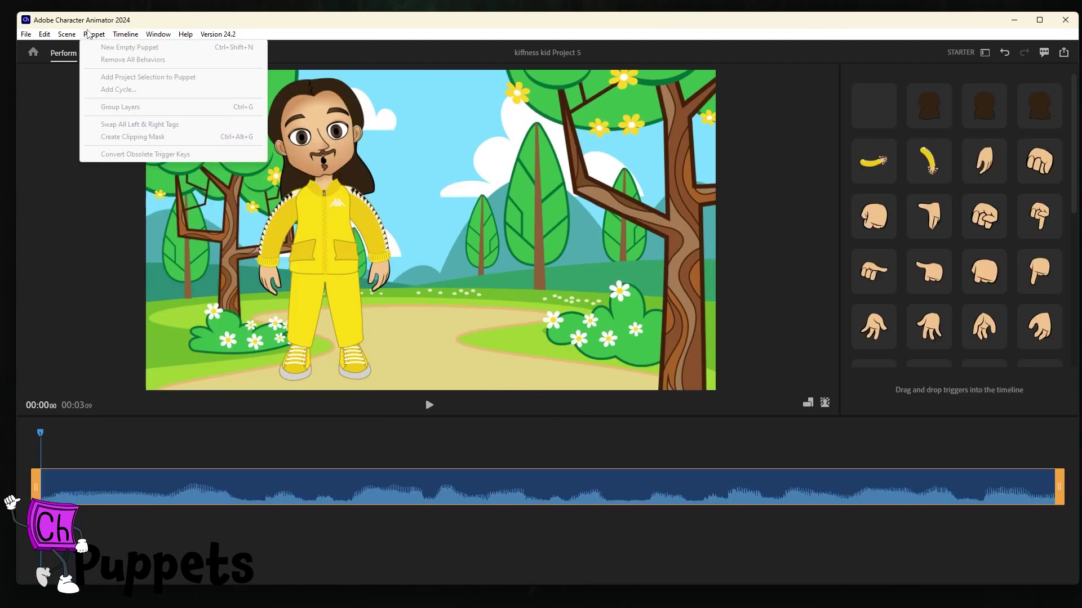
{"action": "mouse_move", "coordinate": [160, 34]}
{"action": "mouse_move", "coordinate": [123, 34]}
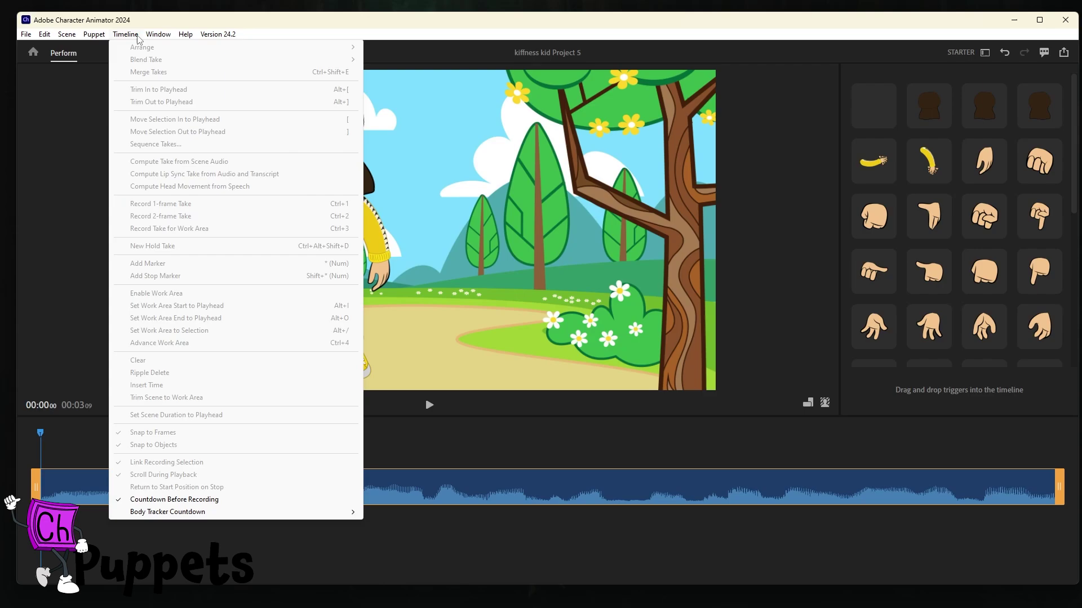
{"action": "left_click", "coordinate": [25, 34]}
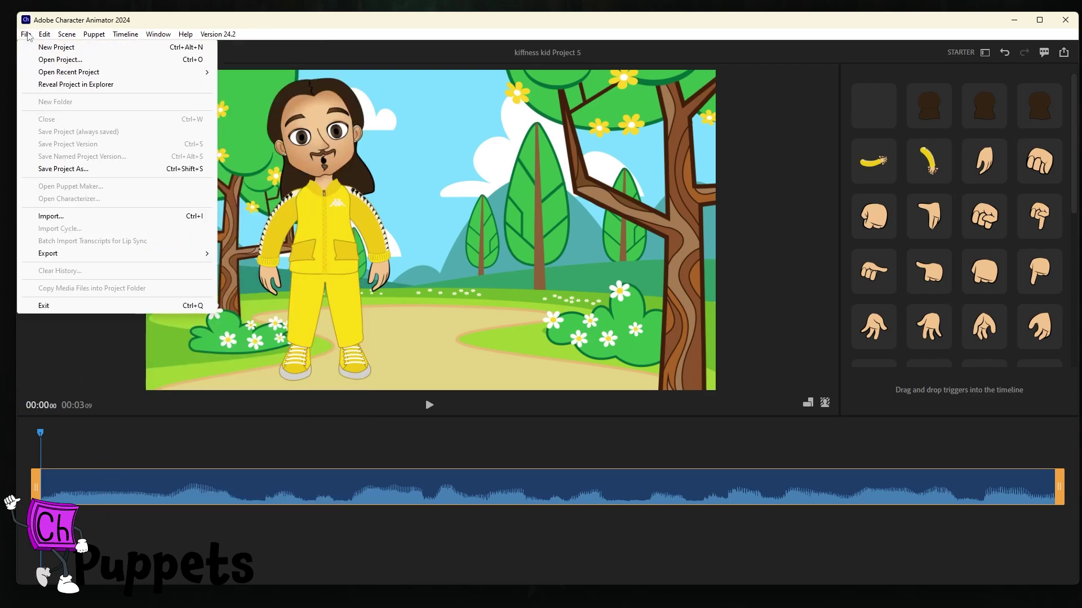
{"action": "mouse_move", "coordinate": [148, 259]}
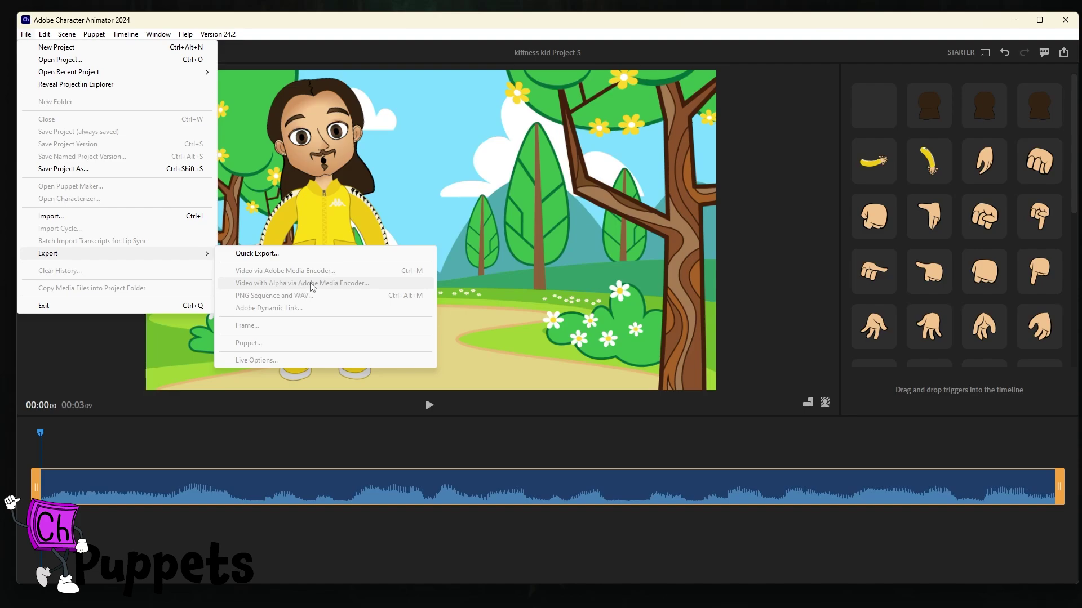
{"action": "left_click", "coordinate": [288, 255]}
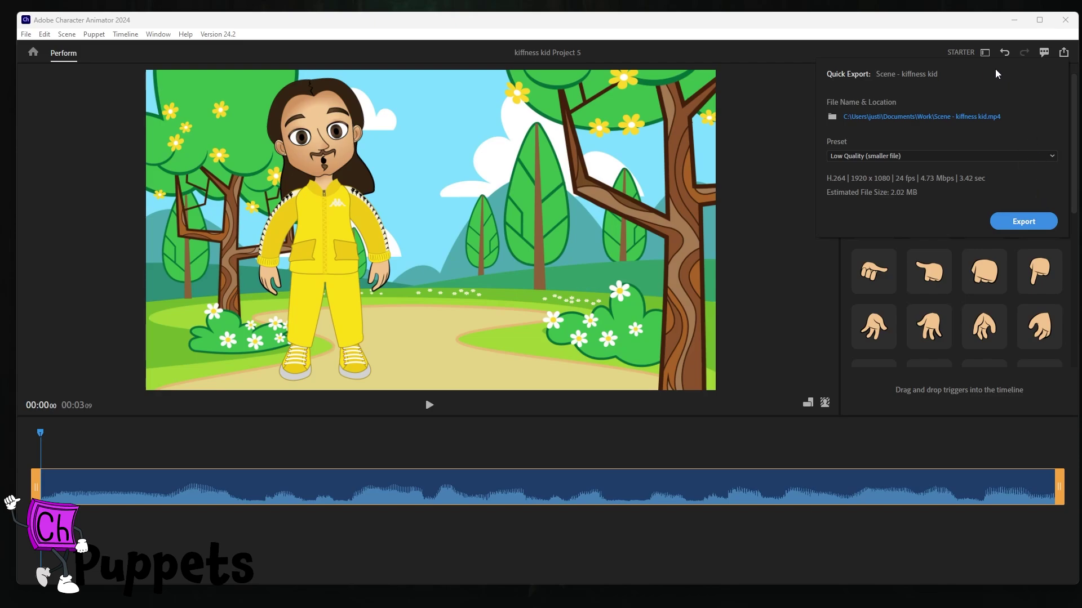
{"action": "left_click", "coordinate": [773, 194]}
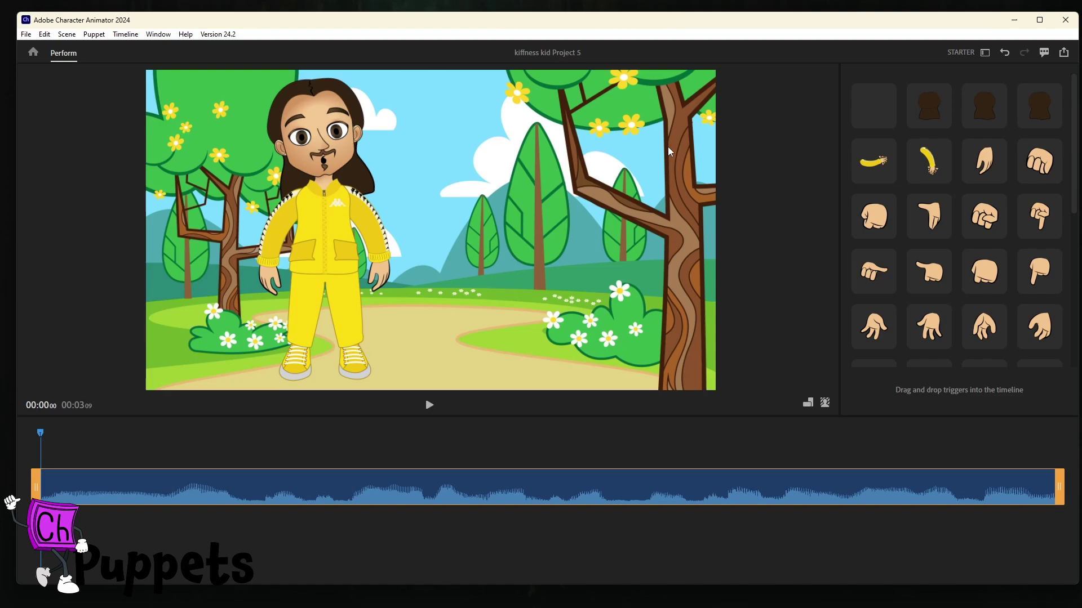
Step: Switch to Pro mode, zoom the timeline in, and play the take to the three-second mark
{"action": "left_click", "coordinate": [985, 54]}
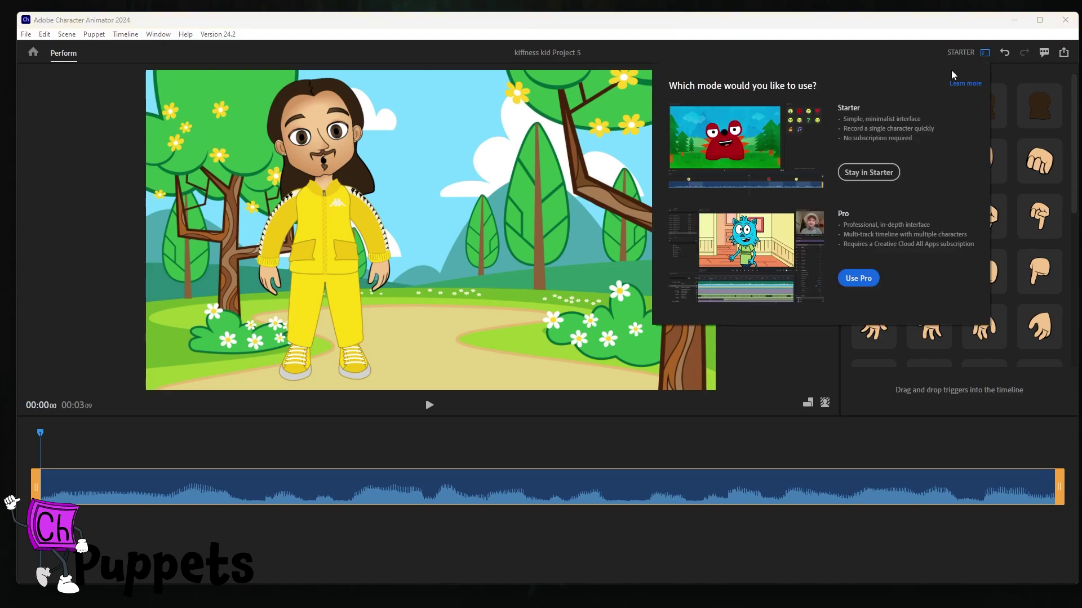
{"action": "left_click", "coordinate": [867, 284]}
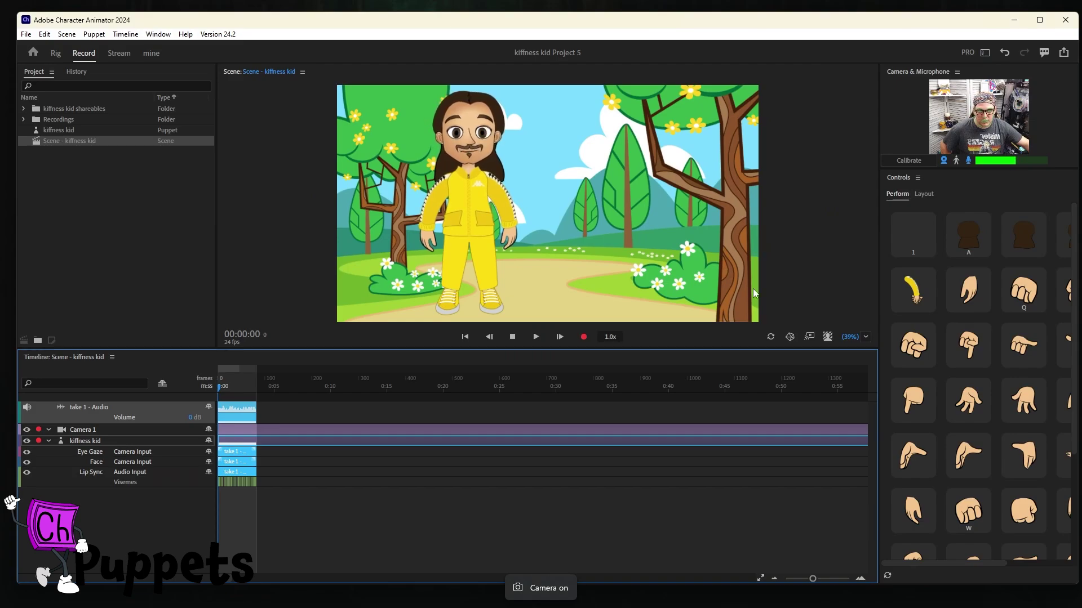
{"action": "left_click", "coordinate": [451, 535]}
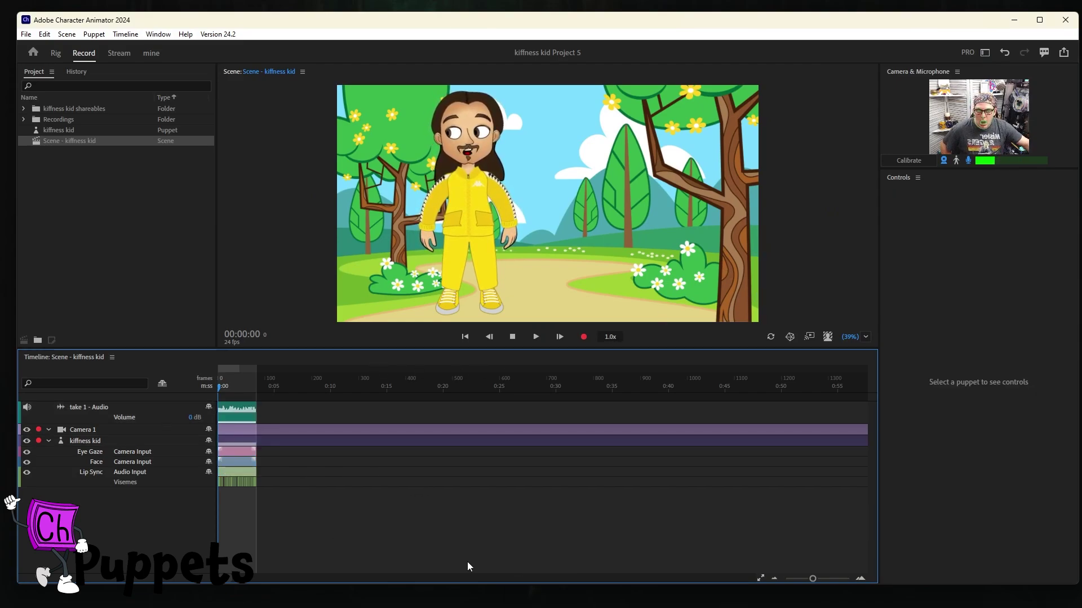
{"action": "left_click_drag", "start_coordinate": [812, 580], "coordinate": [830, 579]}
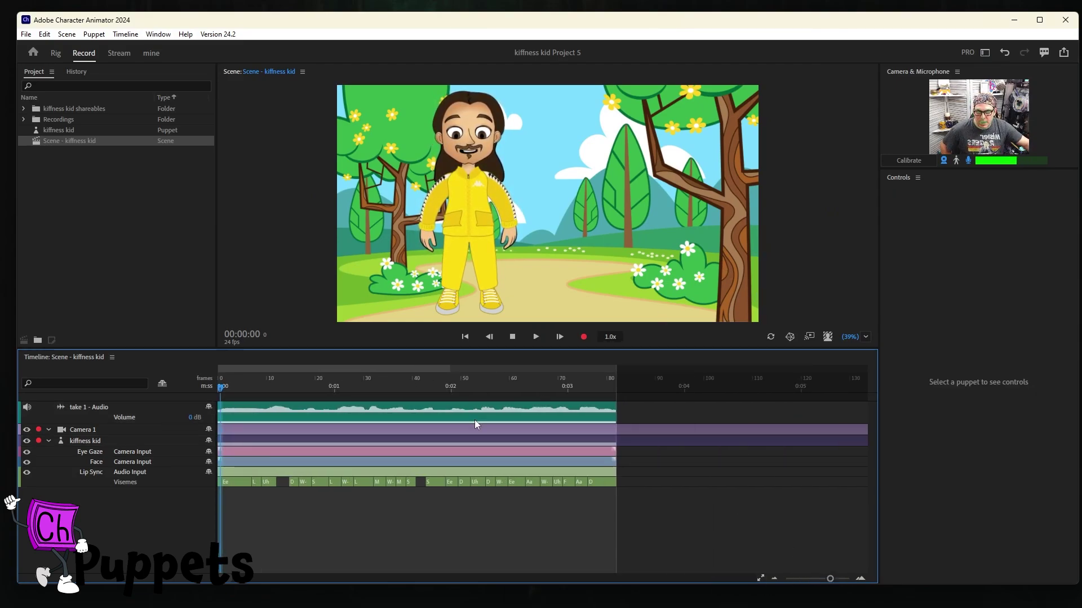
{"action": "left_click", "coordinate": [495, 377]}
{"action": "key", "text": "space"}
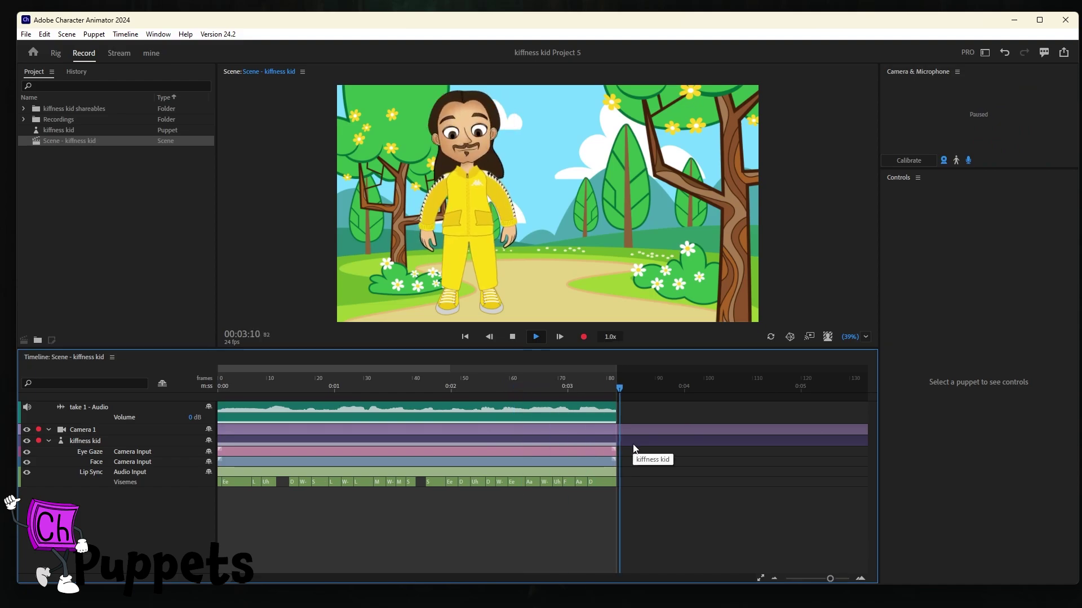
{"action": "left_click_drag", "start_coordinate": [511, 381], "coordinate": [628, 388]}
Step: Replace the visemes Aa with Ee, then Ee with R, and the last one with D, then scrub to check
{"action": "right_click", "coordinate": [581, 486]}
{"action": "left_click", "coordinate": [597, 411]}
{"action": "right_click", "coordinate": [585, 486]}
{"action": "left_click", "coordinate": [612, 399]}
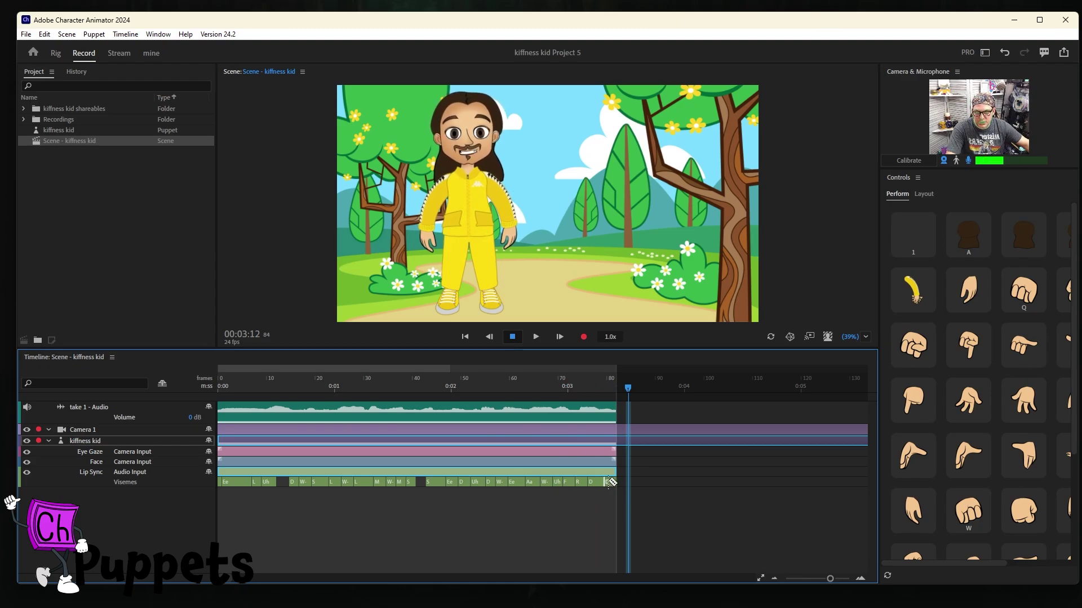
{"action": "right_click", "coordinate": [610, 482]}
{"action": "left_click", "coordinate": [640, 355]}
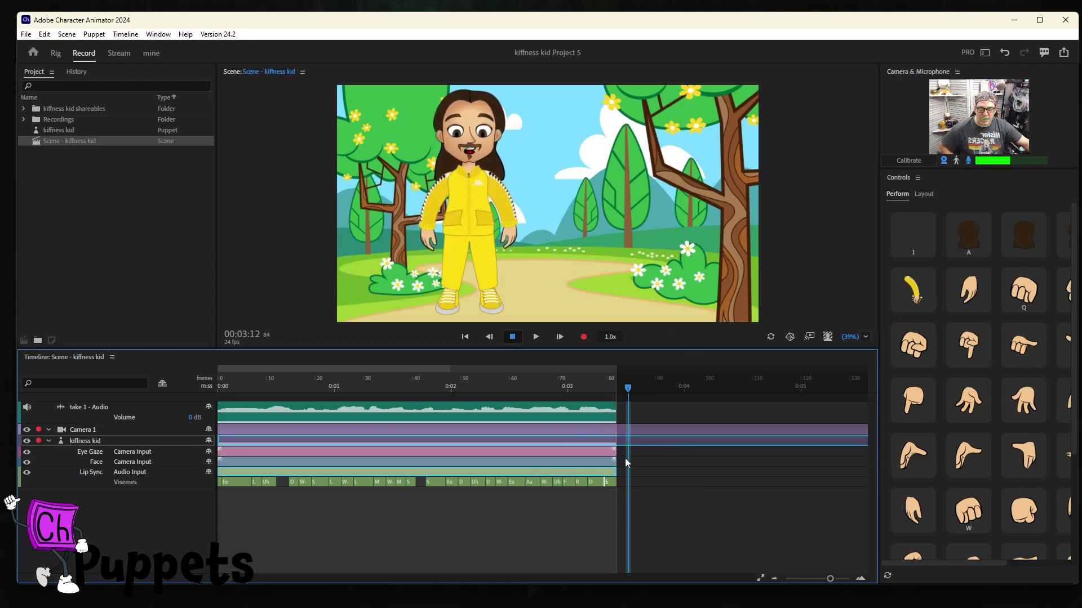
{"action": "mouse_move", "coordinate": [625, 463]}
{"action": "left_mouse_down"}
{"action": "mouse_move", "coordinate": [560, 459]}
{"action": "mouse_move", "coordinate": [623, 457]}
{"action": "left_mouse_up"}
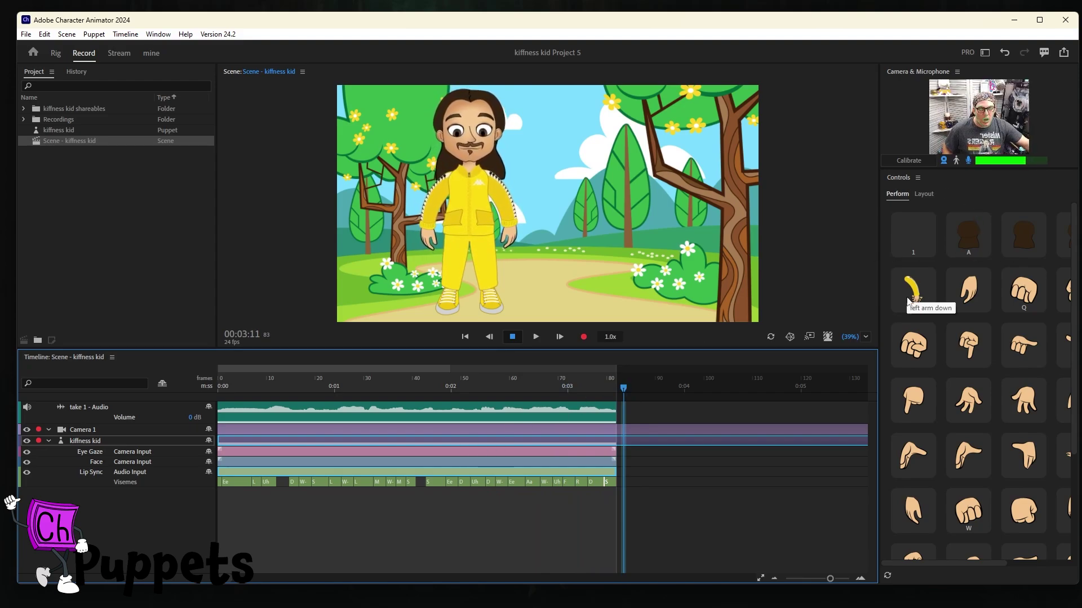
Step: Widen the Controls panel and switch to the custom 'mine' workspace
{"action": "left_click_drag", "start_coordinate": [878, 303], "coordinate": [762, 361]}
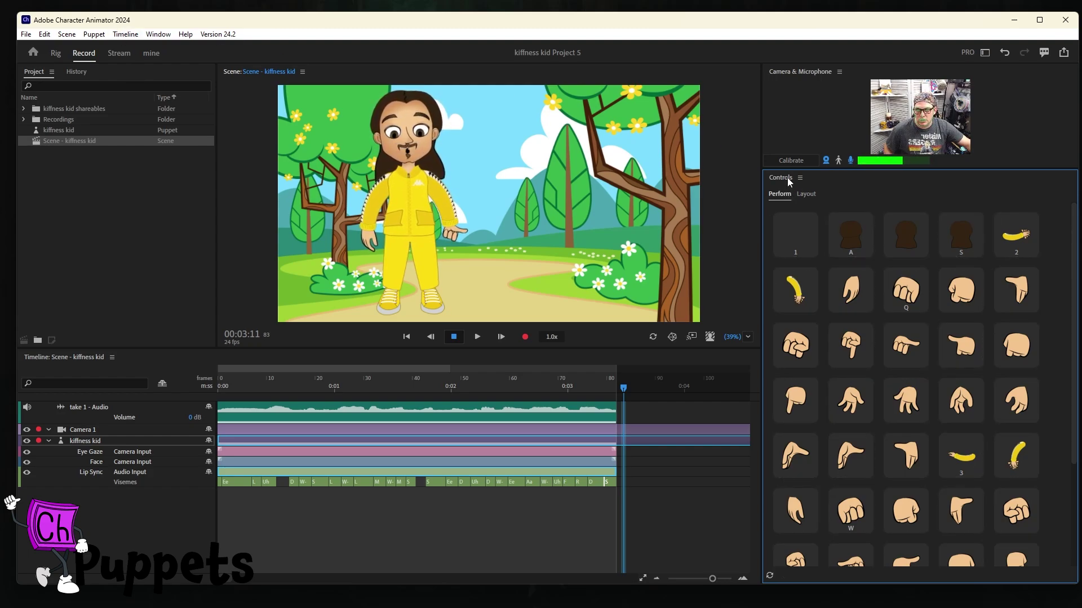
{"action": "left_click", "coordinate": [151, 52]}
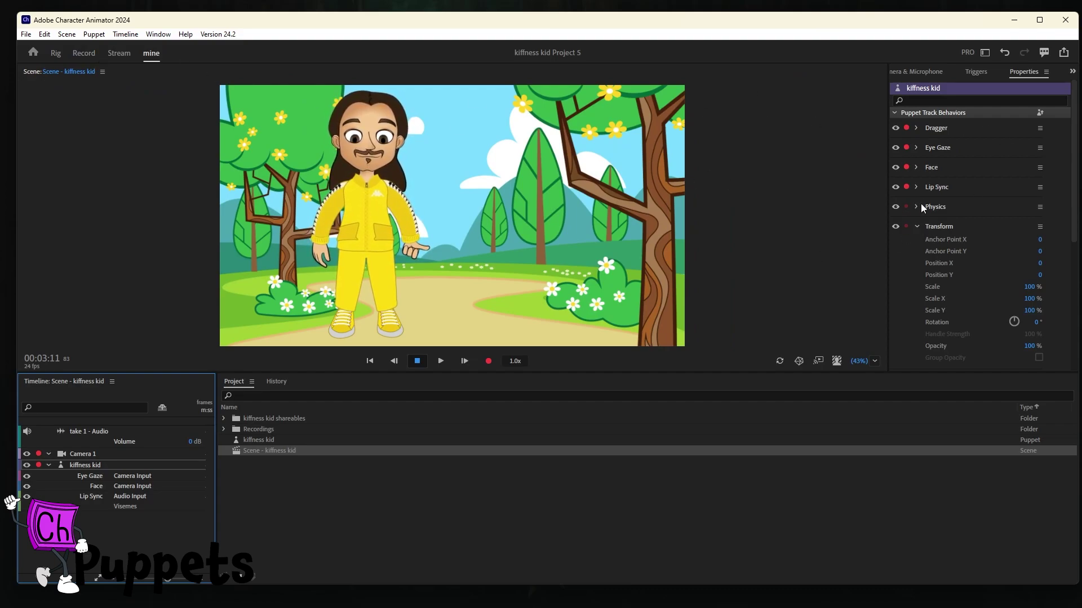
Step: Enable Position X keyframing and set Position X to 455 at frame 38
{"action": "left_click", "coordinate": [917, 227]}
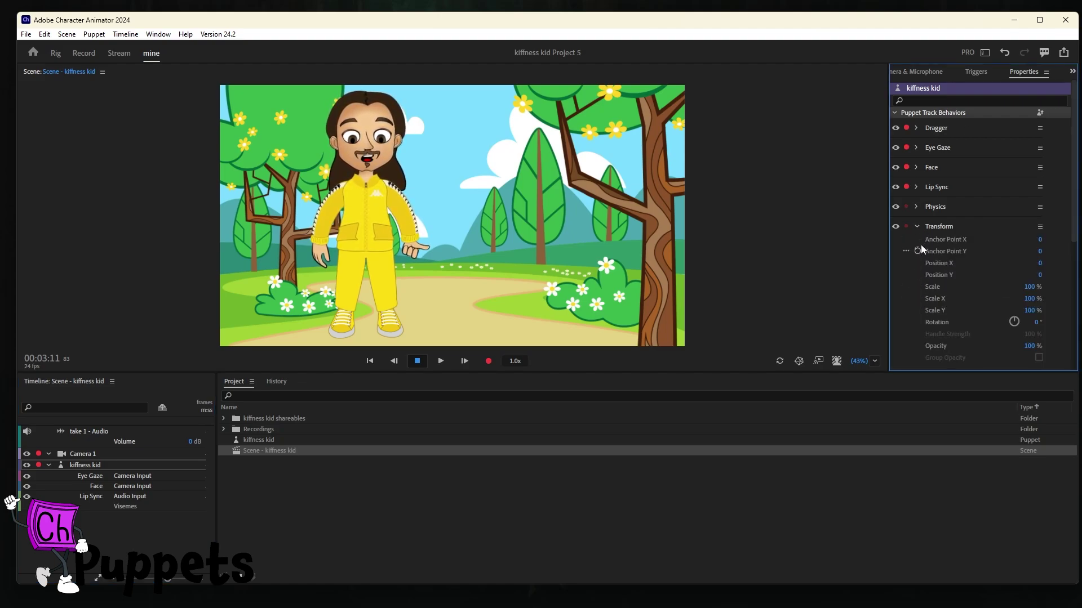
{"action": "left_click", "coordinate": [918, 263]}
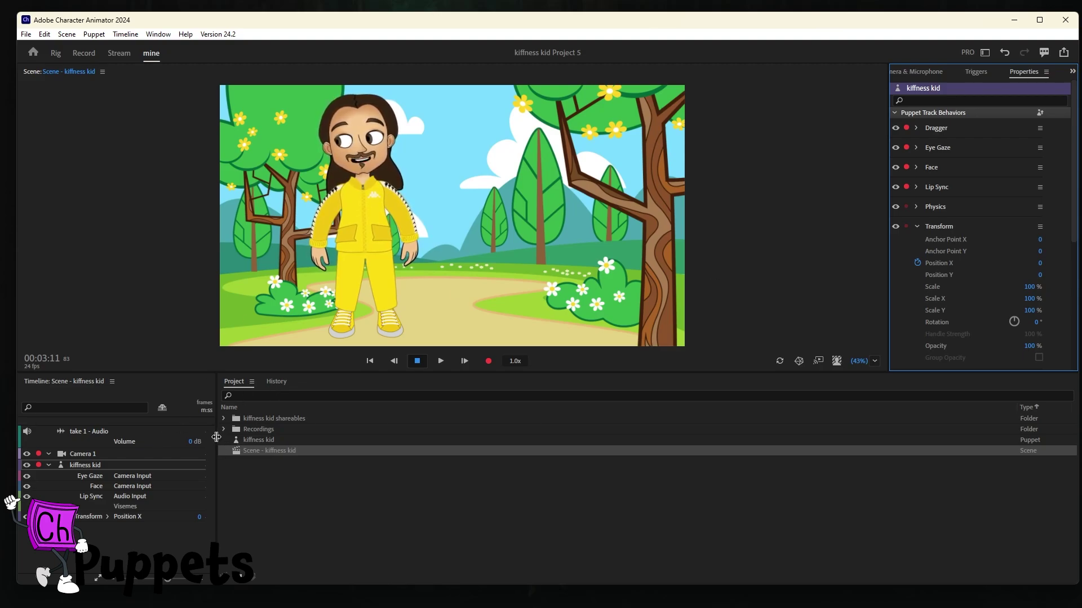
{"action": "left_click_drag", "start_coordinate": [216, 437], "coordinate": [879, 437]}
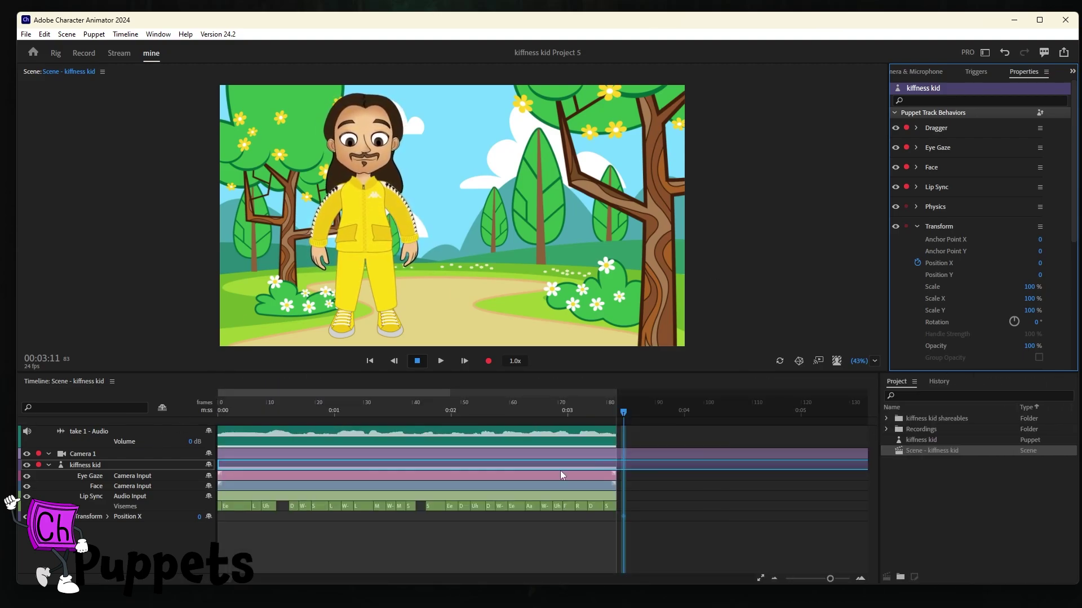
{"action": "left_click", "coordinate": [624, 516]}
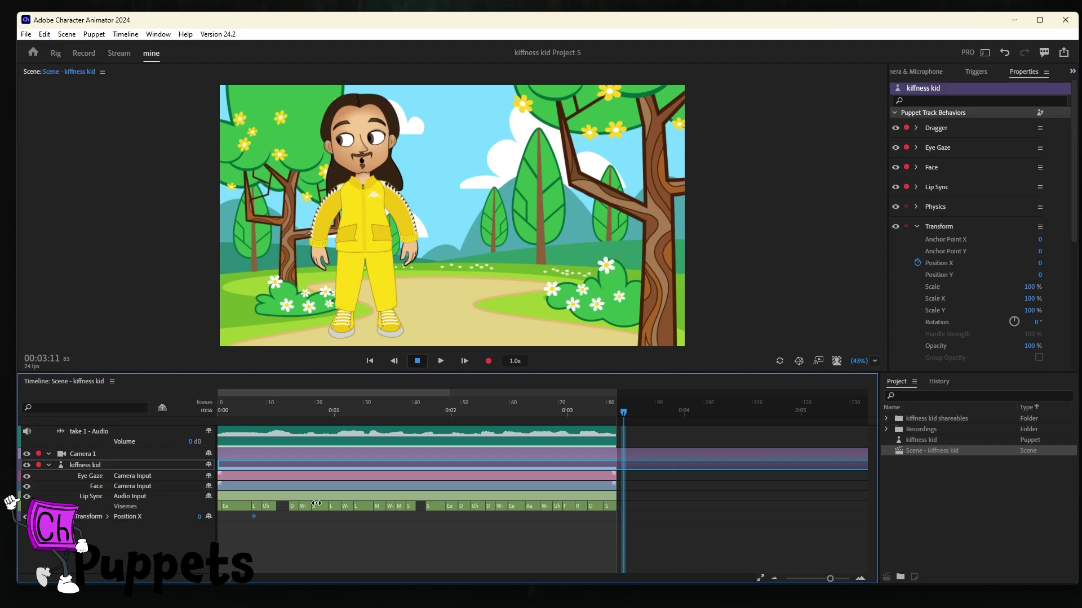
{"action": "left_click", "coordinate": [403, 413]}
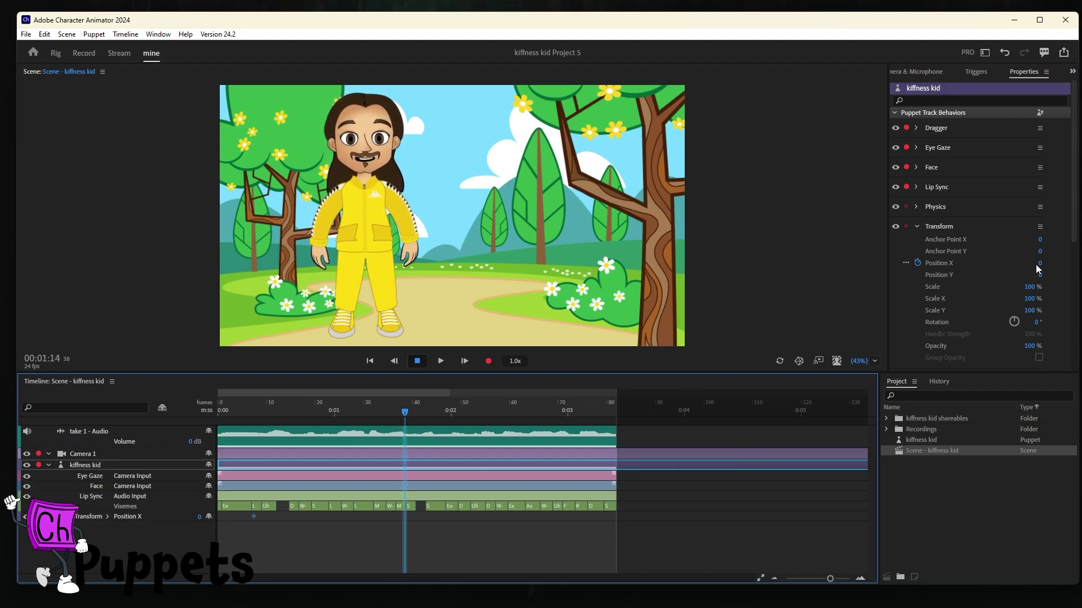
{"action": "left_click_drag", "start_coordinate": [1036, 265], "coordinate": [1070, 265]}
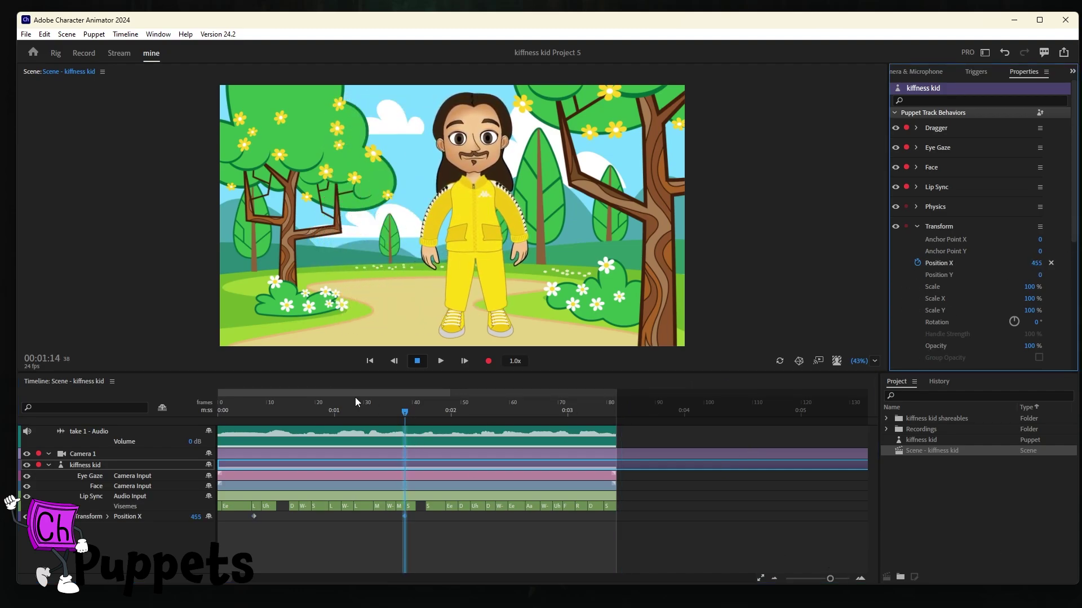
{"action": "left_click_drag", "start_coordinate": [356, 401], "coordinate": [307, 414]}
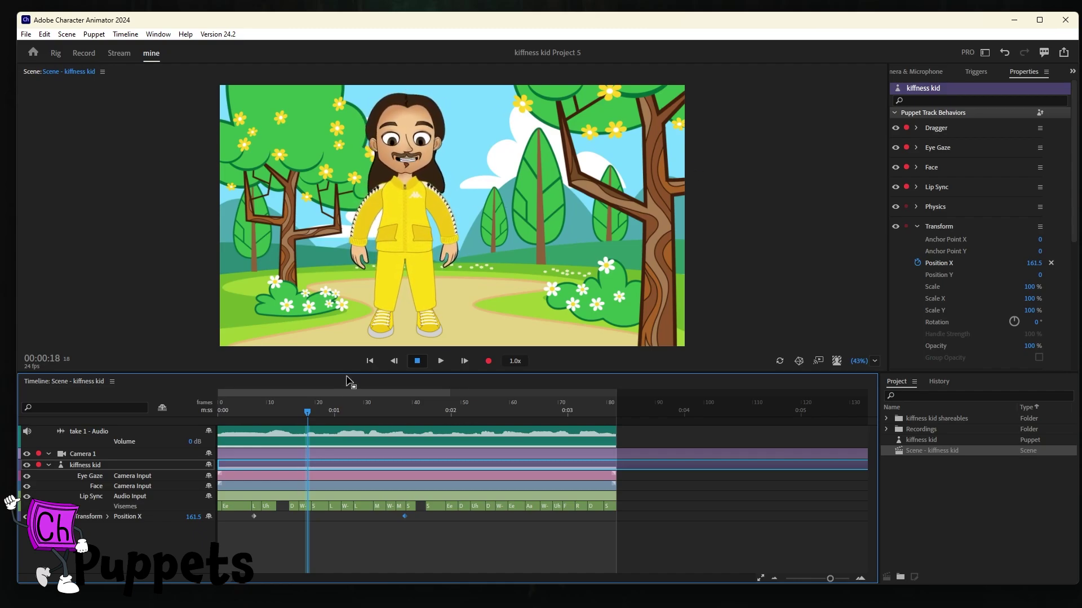
Step: Cancel a started recording and scrub from an early frame to preview the slide right
{"action": "left_click", "coordinate": [489, 361]}
{"action": "left_click", "coordinate": [417, 361]}
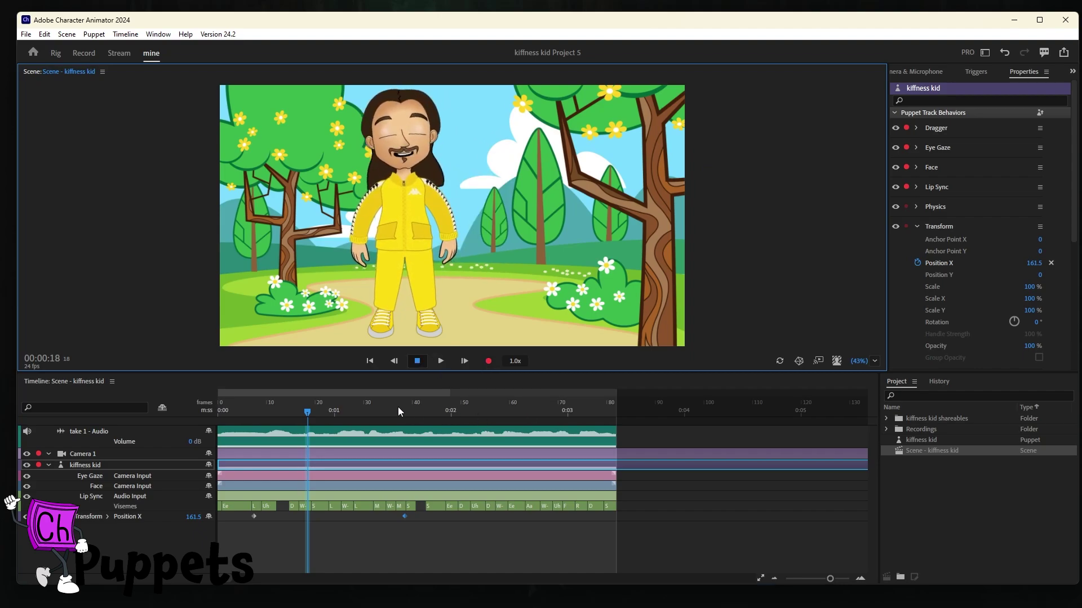
{"action": "left_click", "coordinate": [260, 410]}
{"action": "left_click_drag", "start_coordinate": [261, 410], "coordinate": [379, 412]}
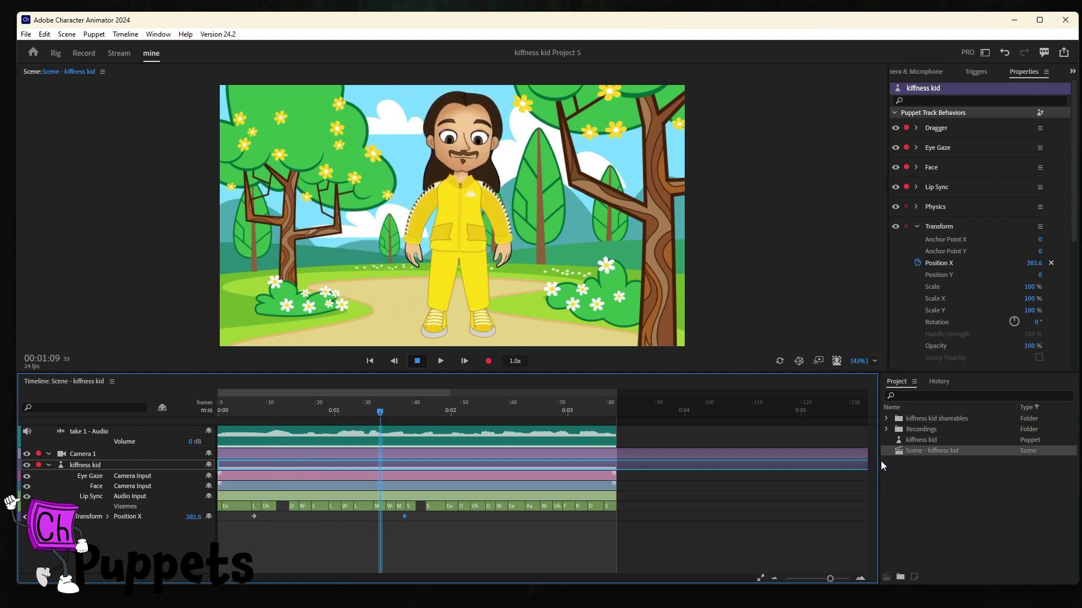
Step: Collapse the Transform settings and scroll to the Triggers and Limb IK behaviors
{"action": "left_click", "coordinate": [916, 227]}
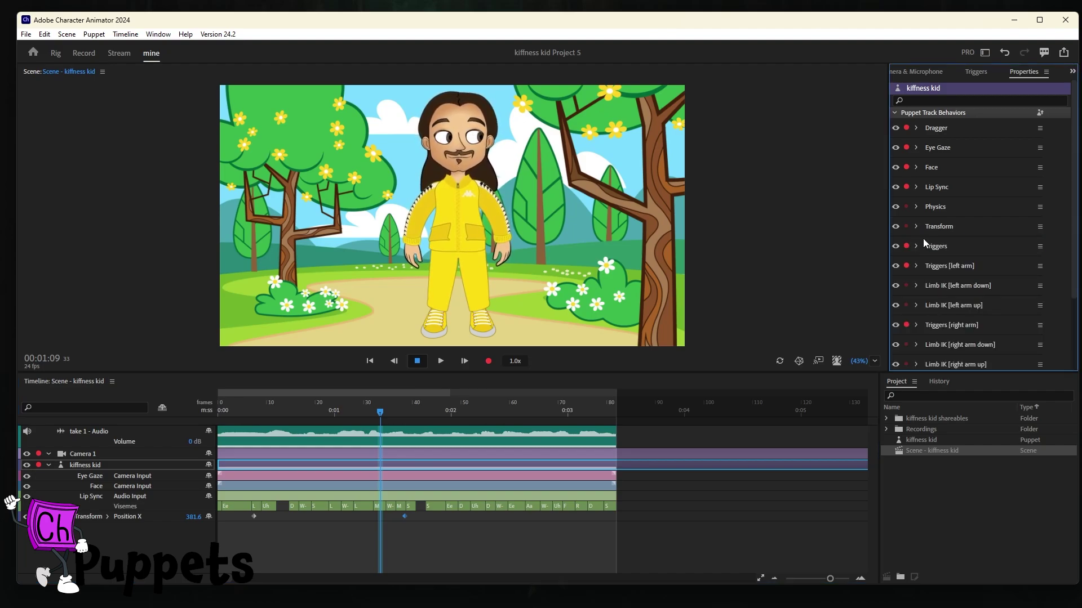
{"action": "scroll", "coordinate": [934, 279], "scroll_direction": "down", "scroll_amount": 1}
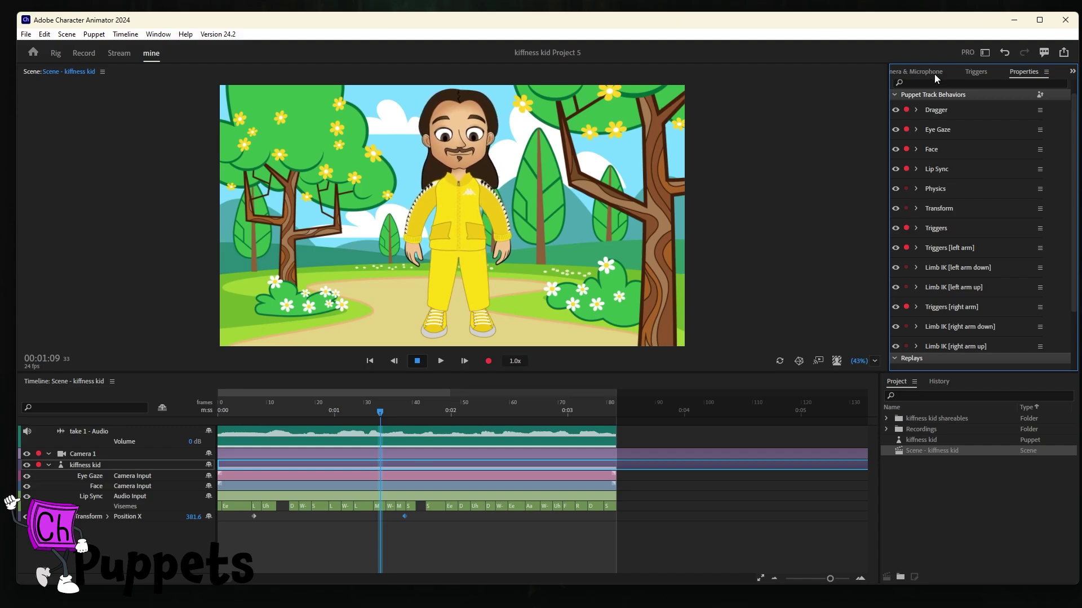
Step: Switch to Starter mode and open the Lacy Starter Project
{"action": "left_click", "coordinate": [968, 52]}
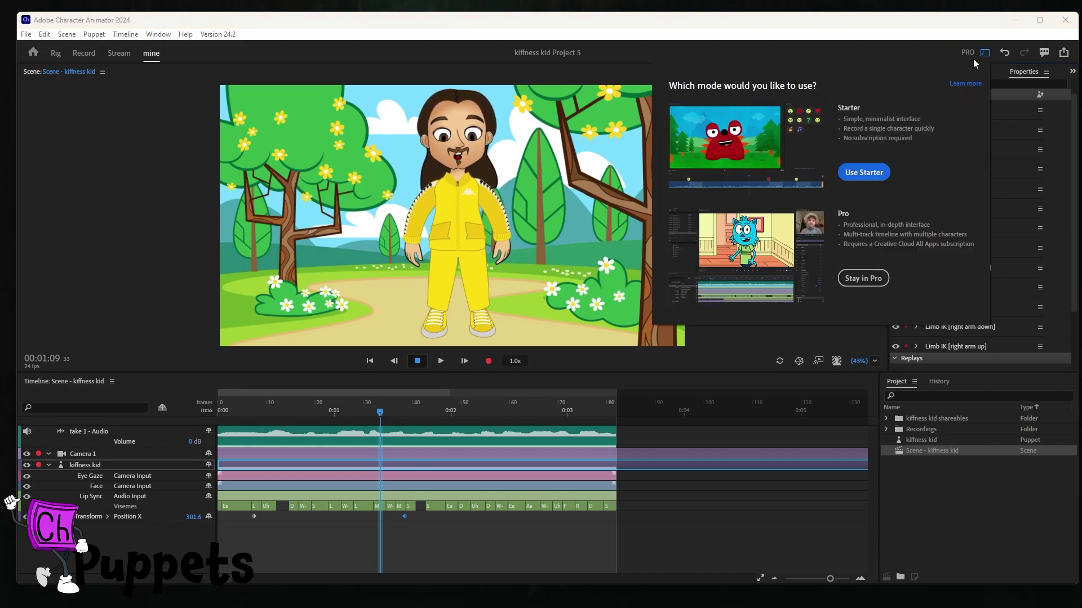
{"action": "left_click", "coordinate": [862, 171]}
{"action": "left_click", "coordinate": [247, 378]}
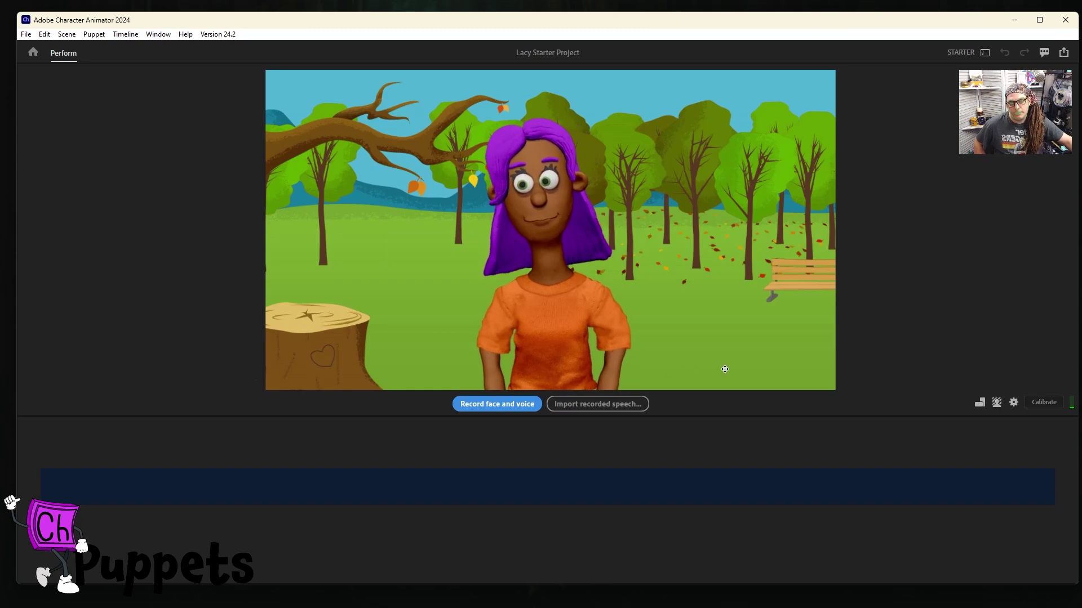
Step: Record an 8-second face-and-voice take of the Lacy puppet
{"action": "left_click", "coordinate": [491, 411]}
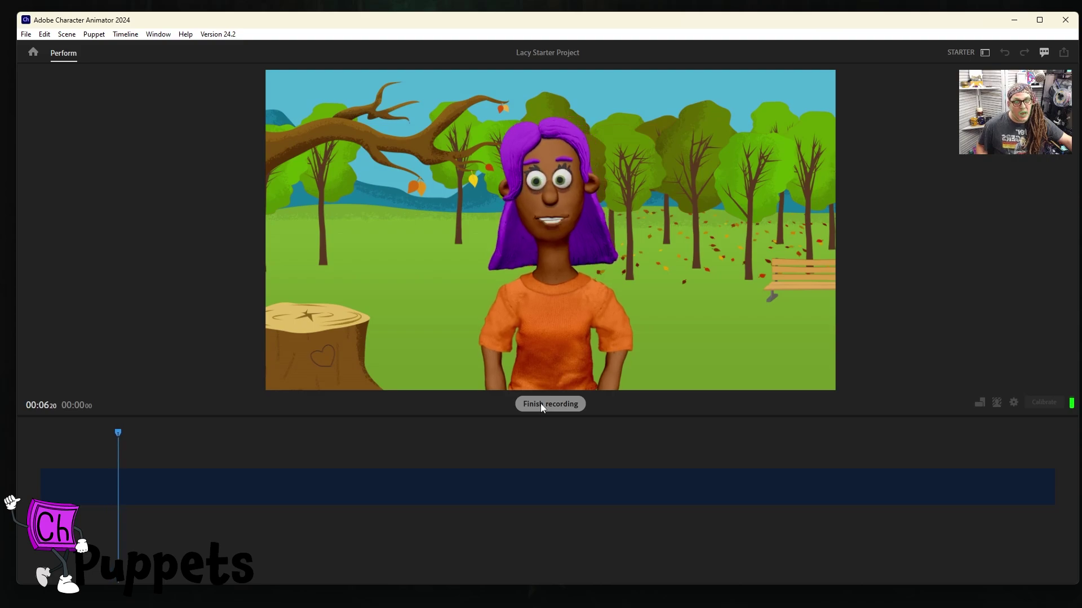
{"action": "left_click", "coordinate": [539, 403]}
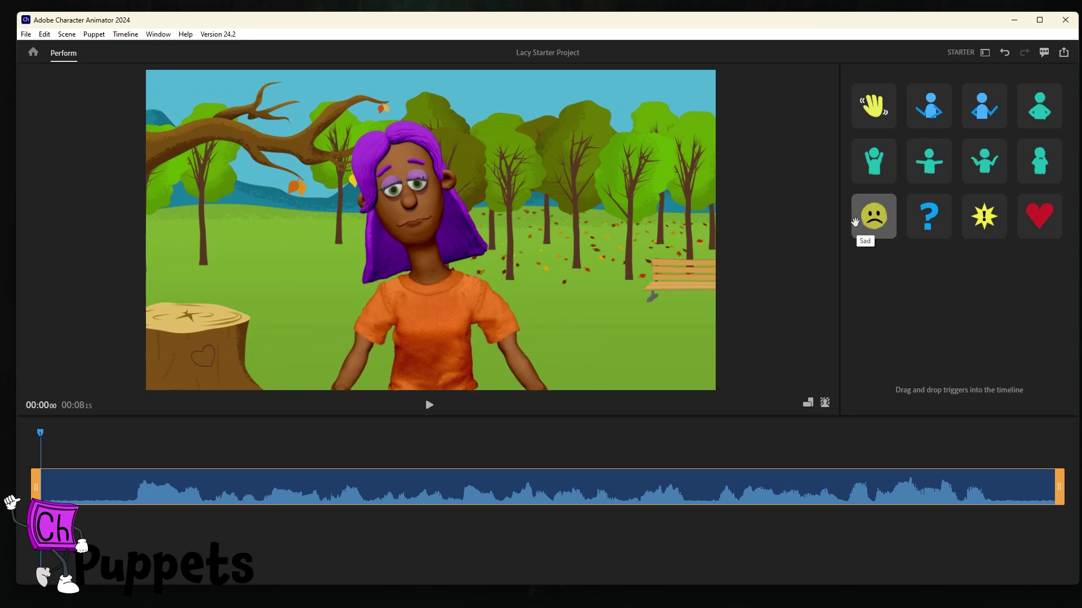
Step: Switch back to Pro mode and zoom the timeline to reveal Lacy's viseme track
{"action": "left_click", "coordinate": [985, 53]}
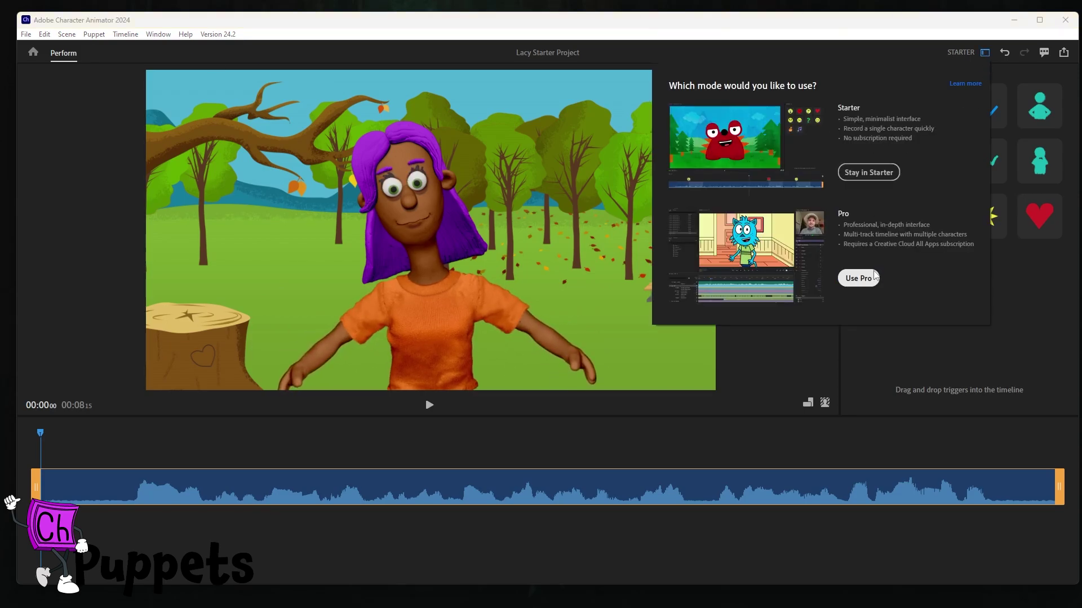
{"action": "left_click", "coordinate": [872, 276]}
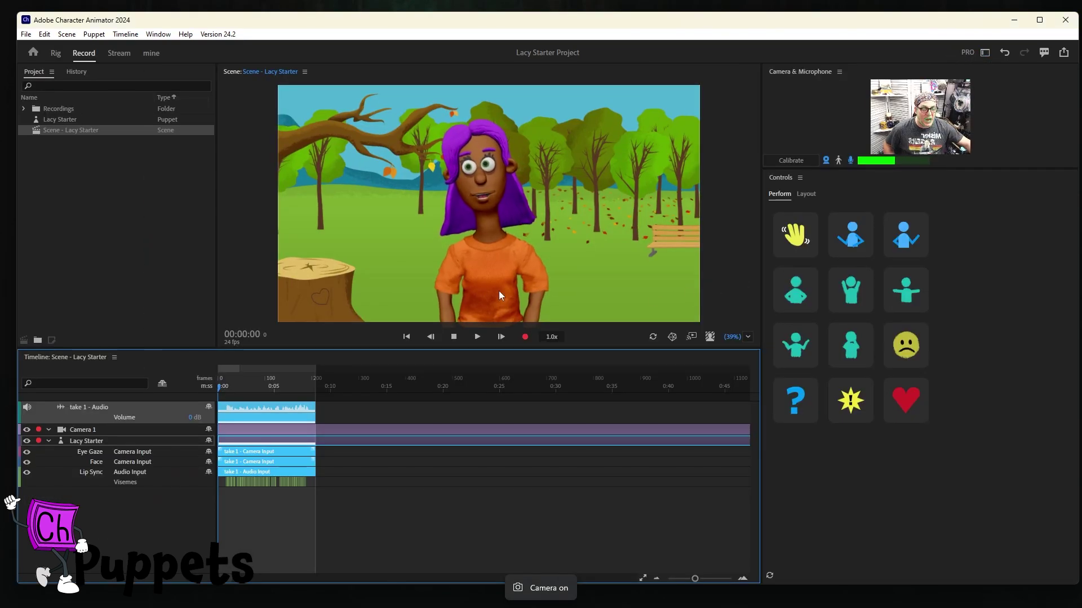
{"action": "left_click", "coordinate": [529, 317]}
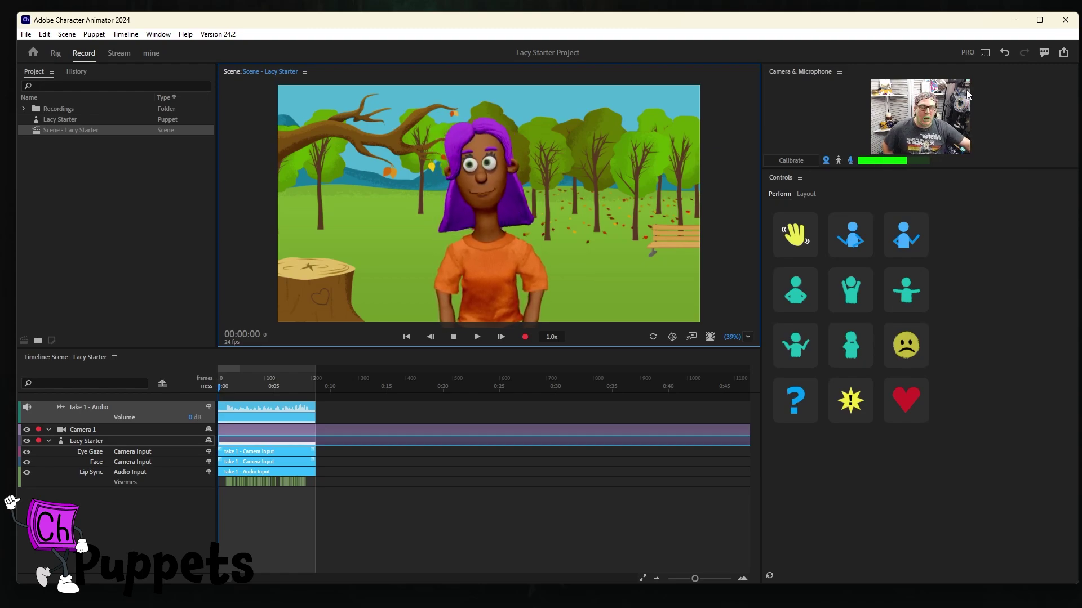
{"action": "left_click_drag", "start_coordinate": [693, 579], "coordinate": [705, 581]}
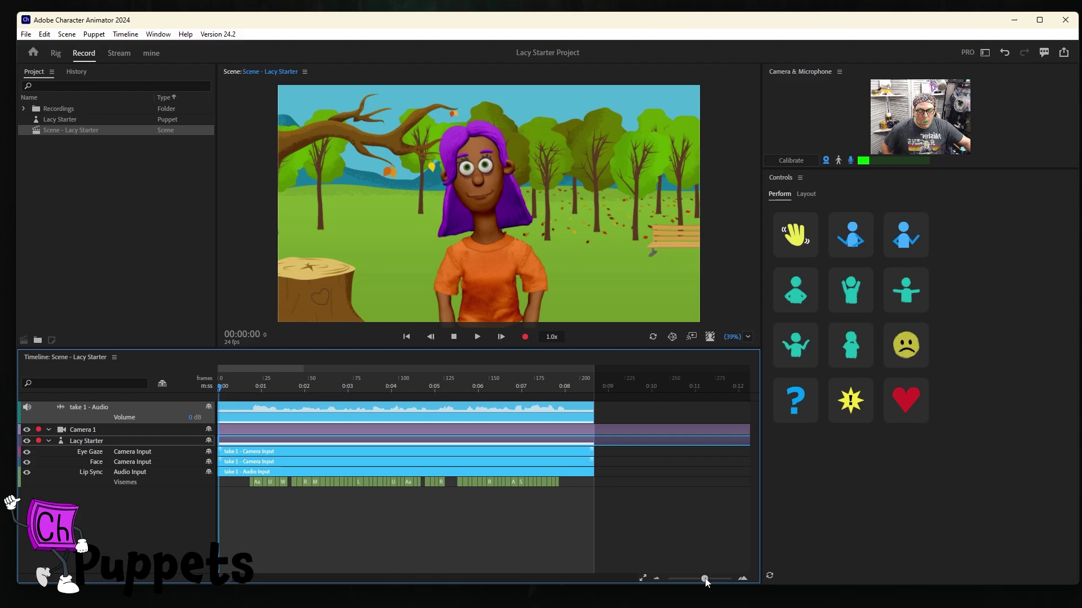